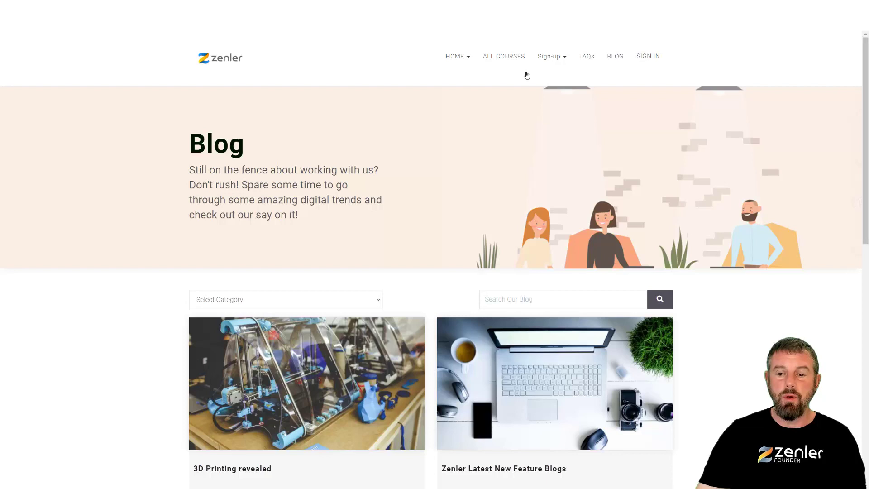
- Look through the public Blog page, from the banner with category filter and search down to the listed post cards
scroll(656, 168, "down", 2)
scroll(656, 168, "up", 2)
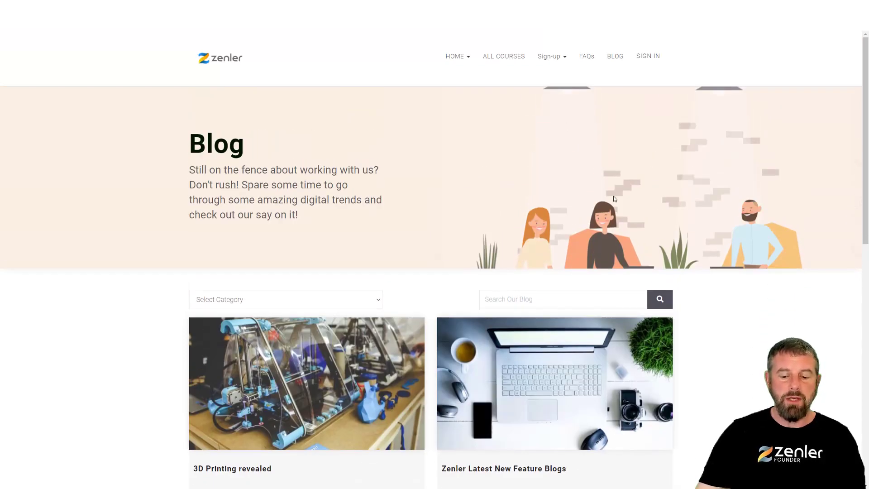
scroll(402, 295, "down", 3)
left_click(402, 295)
scroll(543, 272, "down", 2)
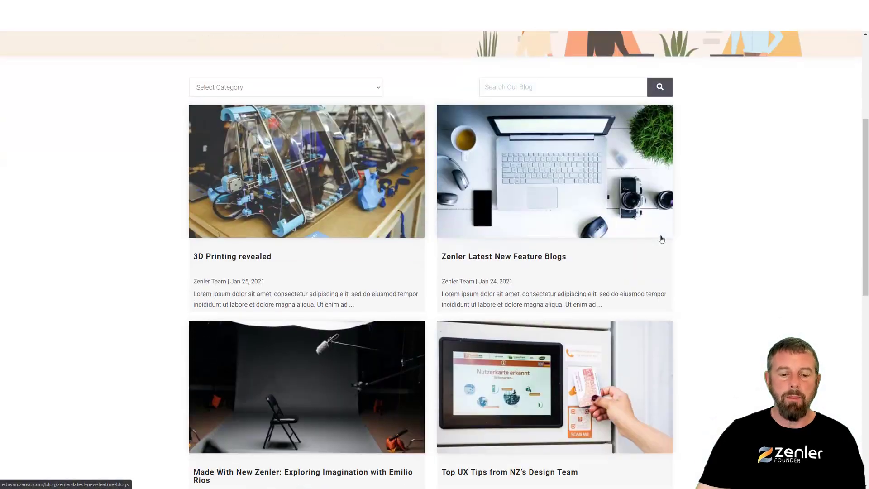
scroll(734, 248, "up", 2)
scroll(737, 248, "up", 3)
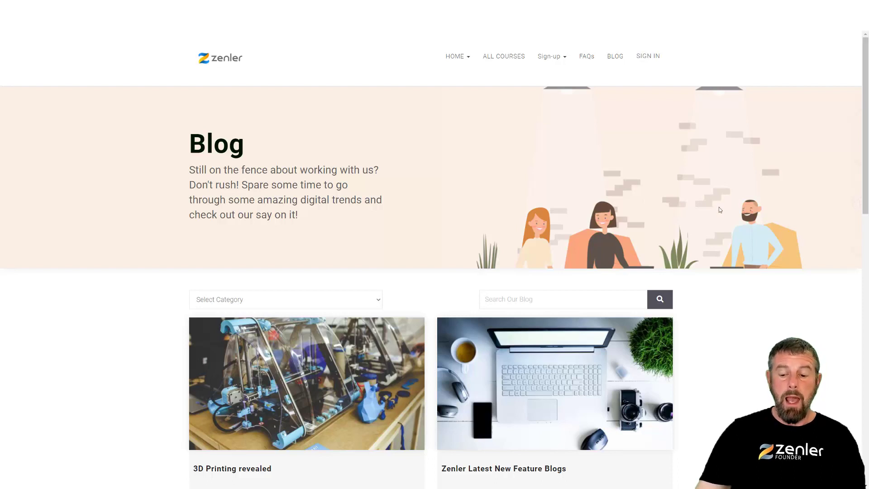
scroll(718, 208, "down", 5)
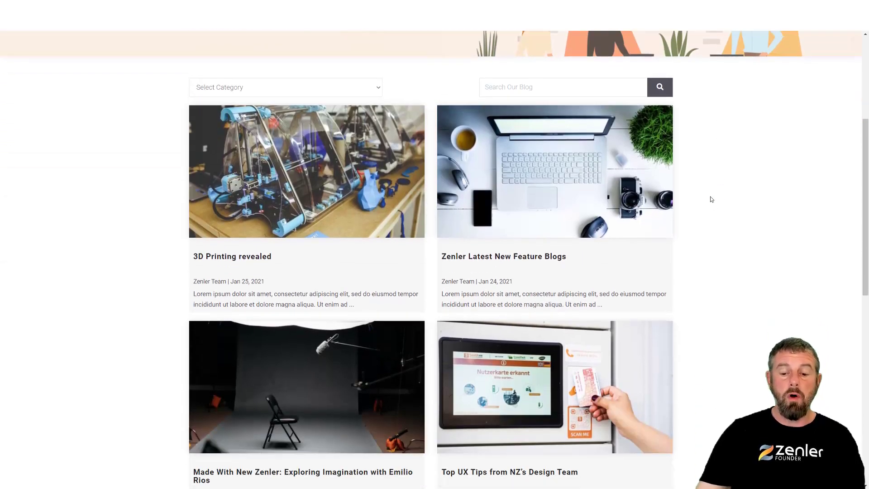
scroll(711, 199, "down", 5)
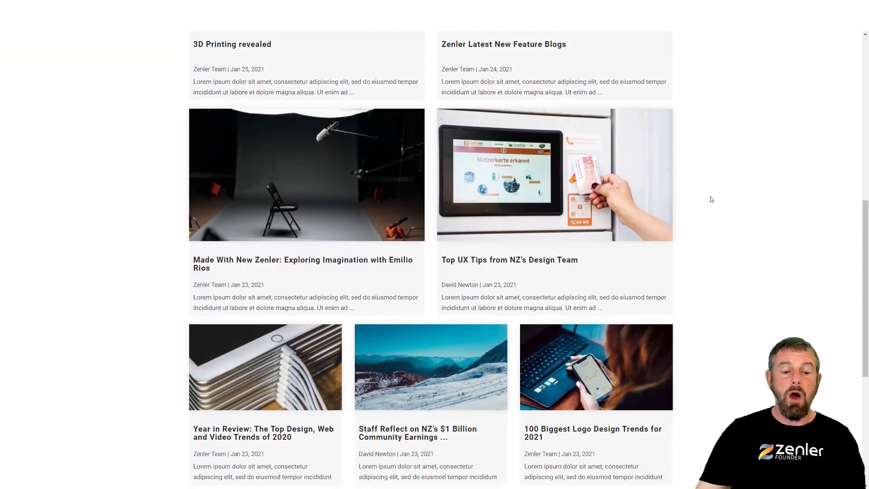
scroll(710, 199, "up", 5)
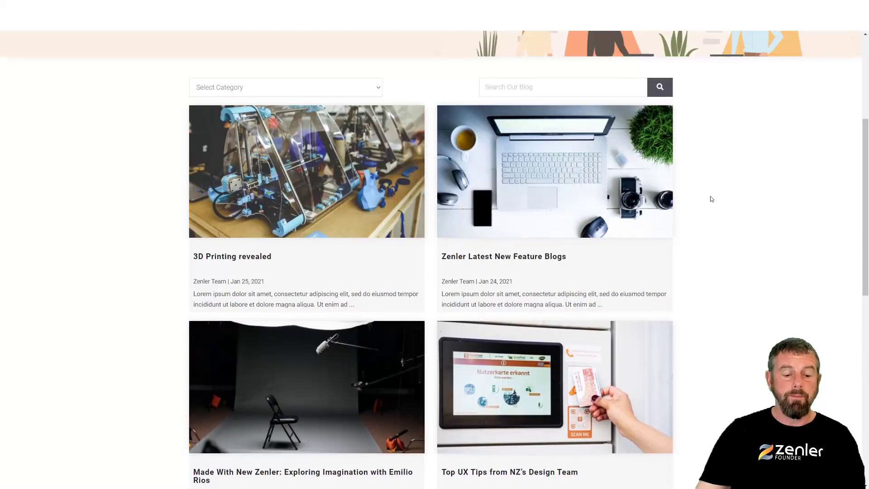
scroll(709, 199, "down", 3)
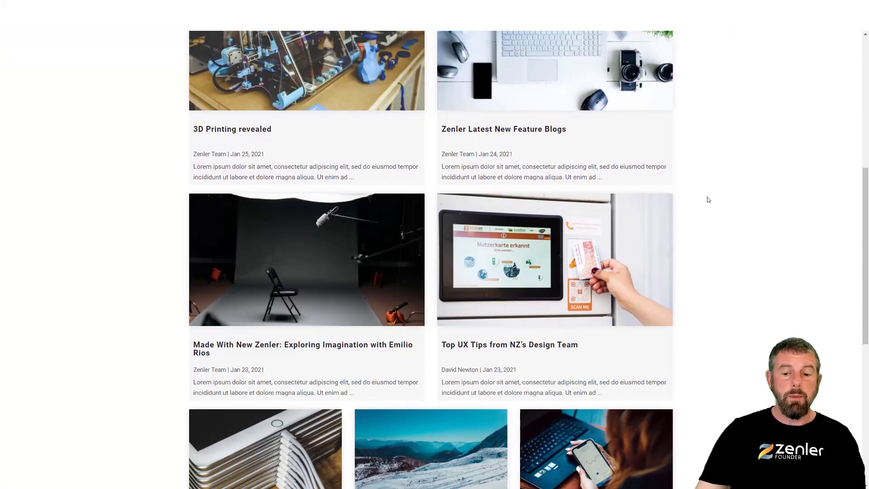
- Open the "Made With New Zenler" post and read through its author line, images, embedded video, categories and comments
left_click(339, 290)
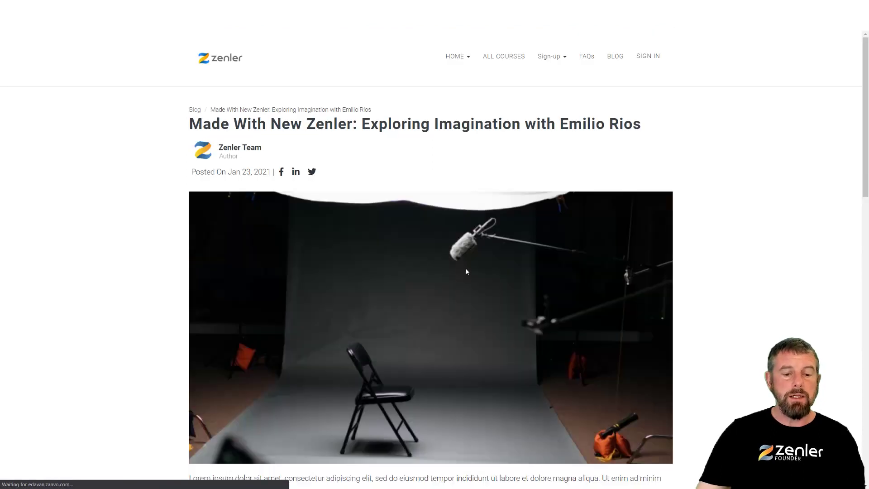
scroll(486, 290, "down", 2)
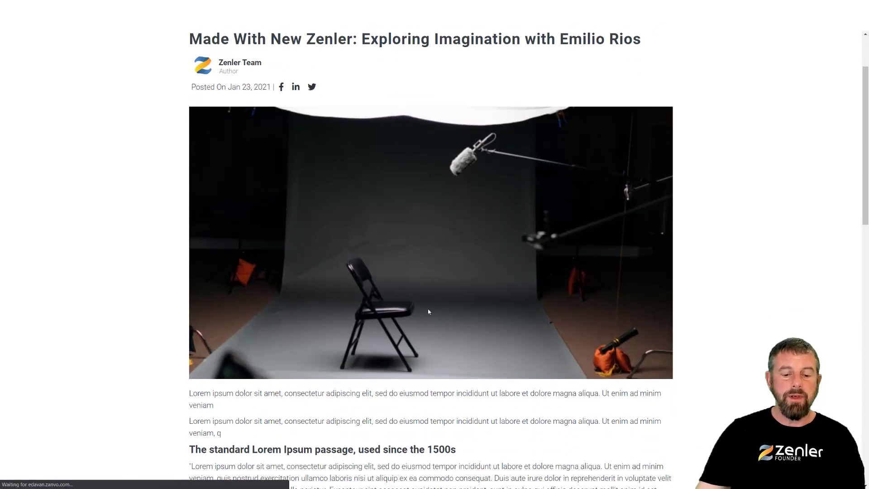
scroll(490, 284, "down", 5)
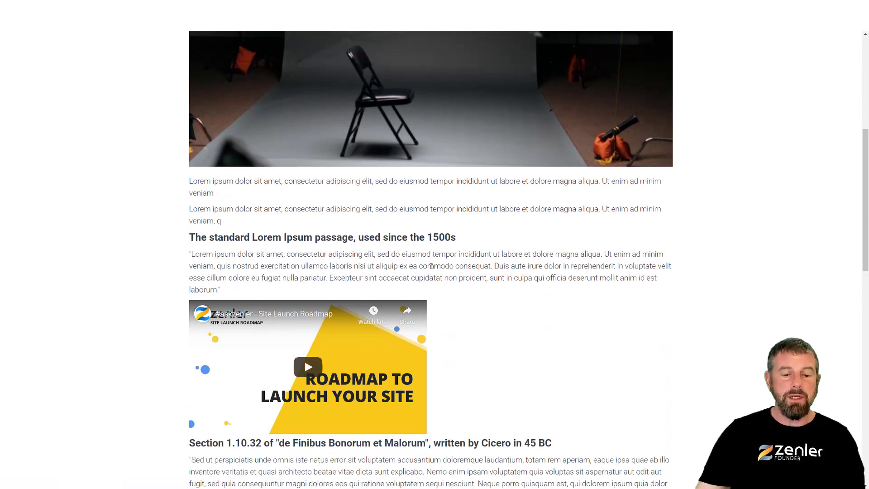
scroll(431, 266, "down", 7)
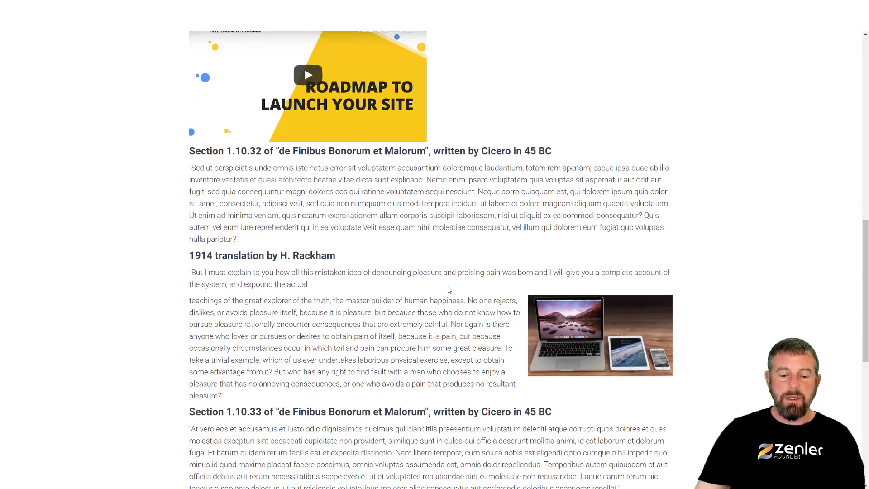
scroll(476, 319, "down", 5)
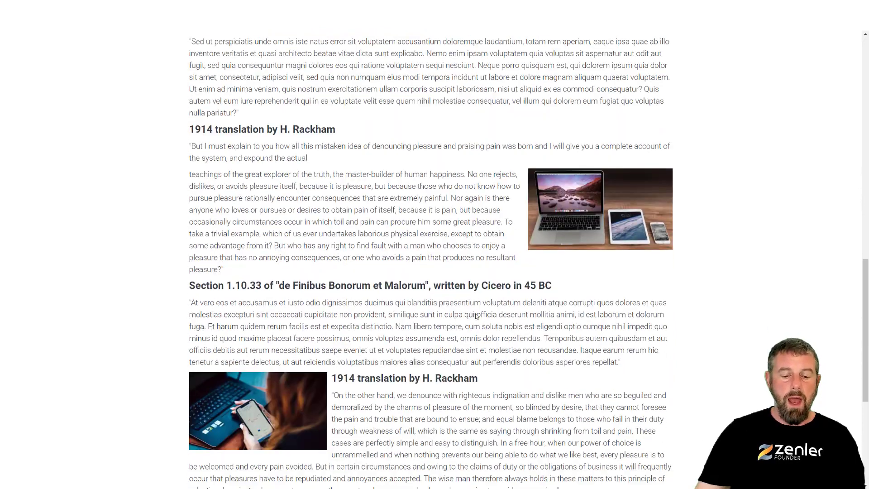
scroll(512, 291, "down", 2)
scroll(501, 265, "down", 1)
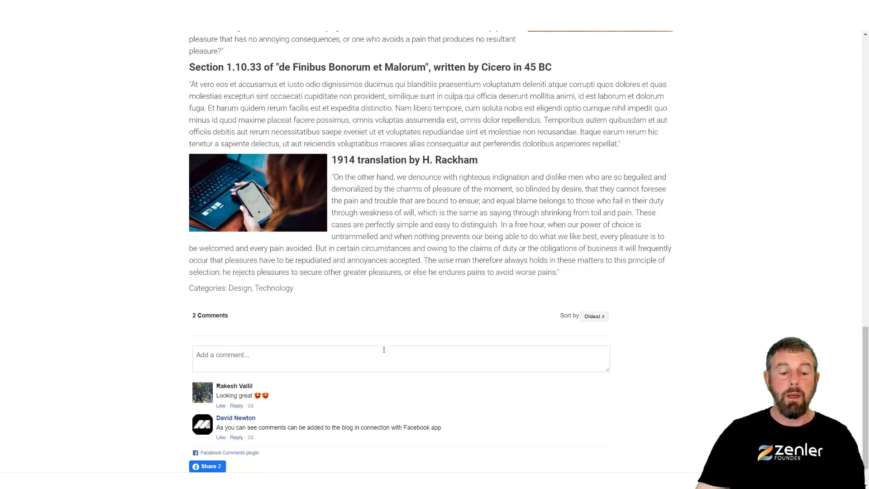
scroll(416, 303, "up", 5)
scroll(418, 306, "up", 18)
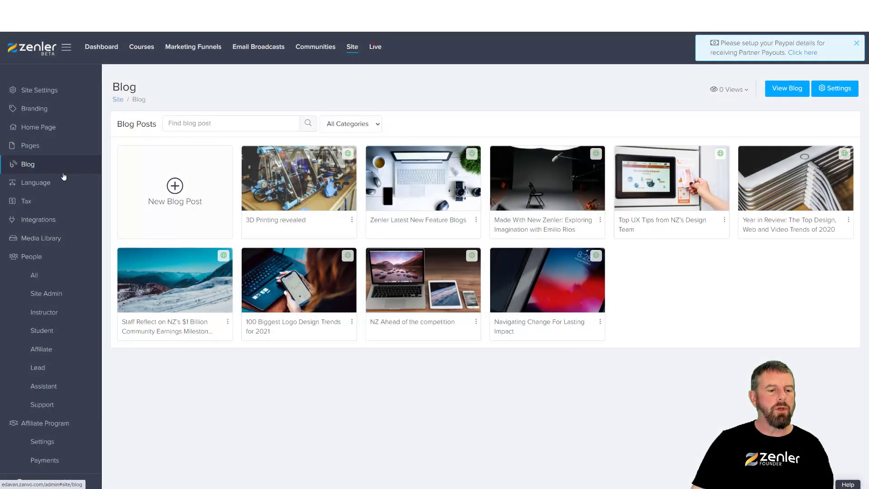
- Create a new blog post titled "The Art of Zenler" with a Lorem ipsum description ending in "Ut enim ad minim veniam."
left_click(175, 186)
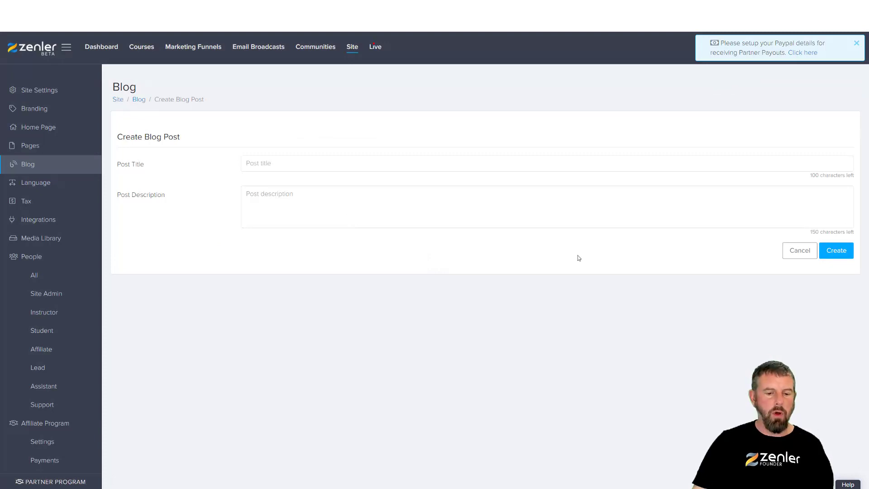
left_click(283, 161)
type("The Art of Zenler")
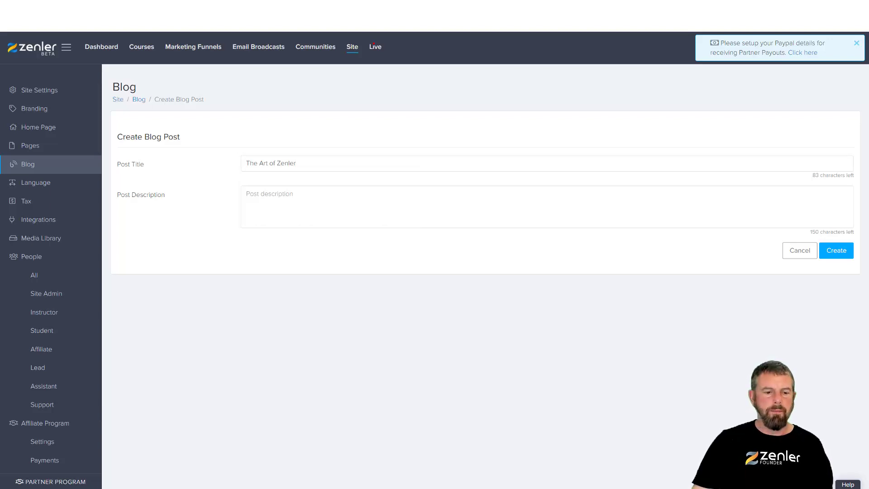
left_click(281, 191)
type("Lorem ipsum dolor sit amet, consectetur adipiscing elit, sed do eiusmod tempor incididunt ut labore et dolore magna aliqua. Ut enim ad minim veniam")
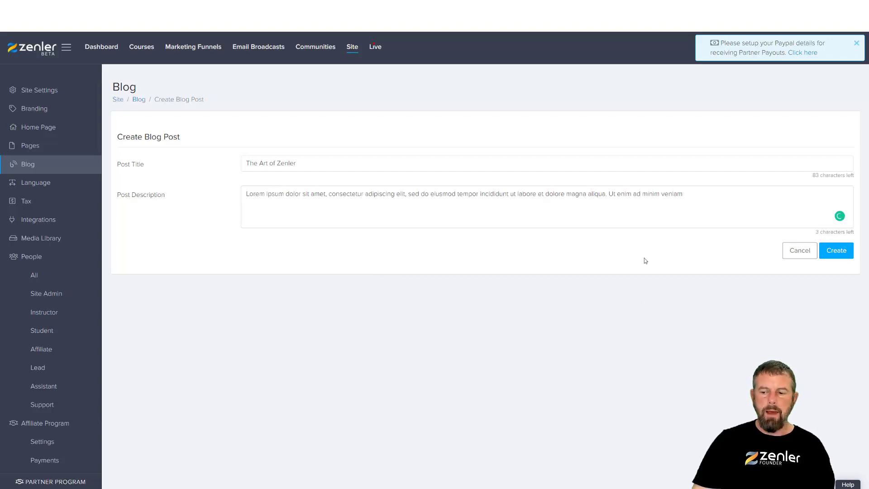
type(".")
left_click(834, 250)
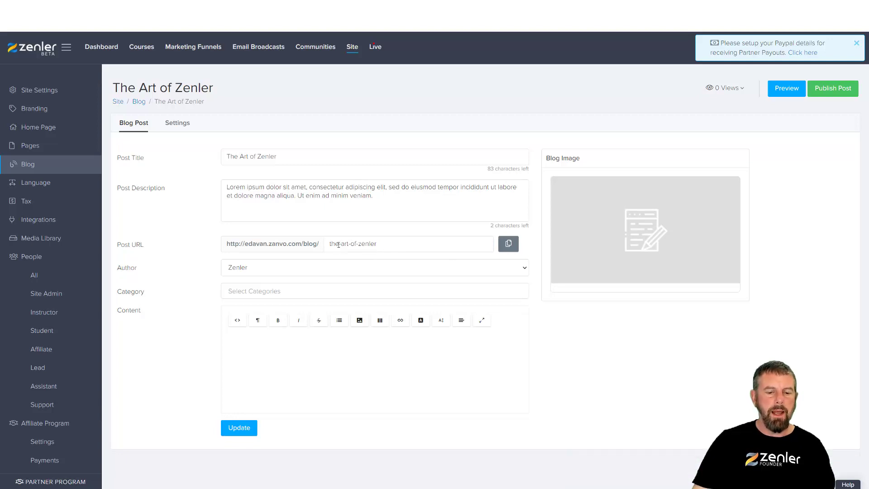
- Check which authors and which existing categories are available for the post
left_click(267, 271)
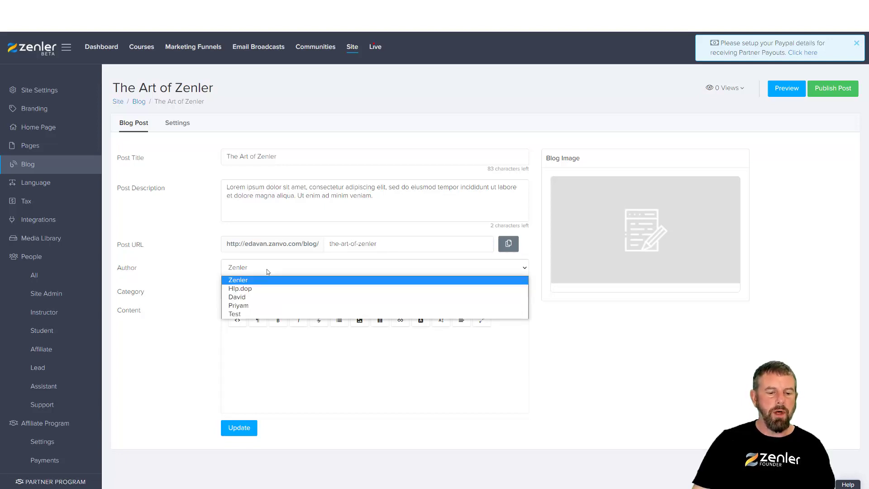
left_click(267, 271)
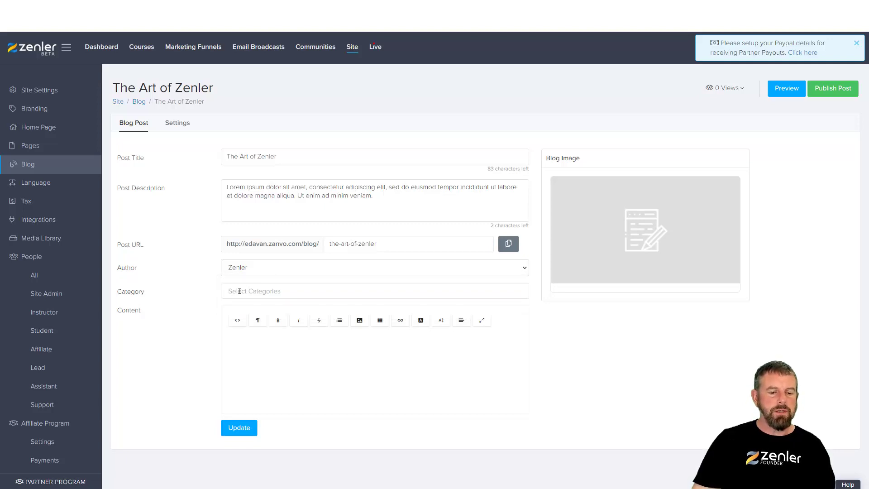
left_click(239, 290)
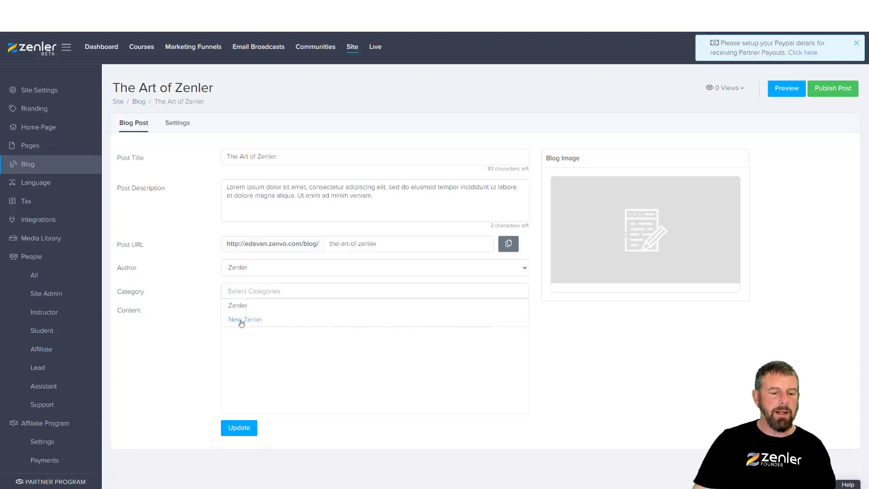
left_click(239, 291)
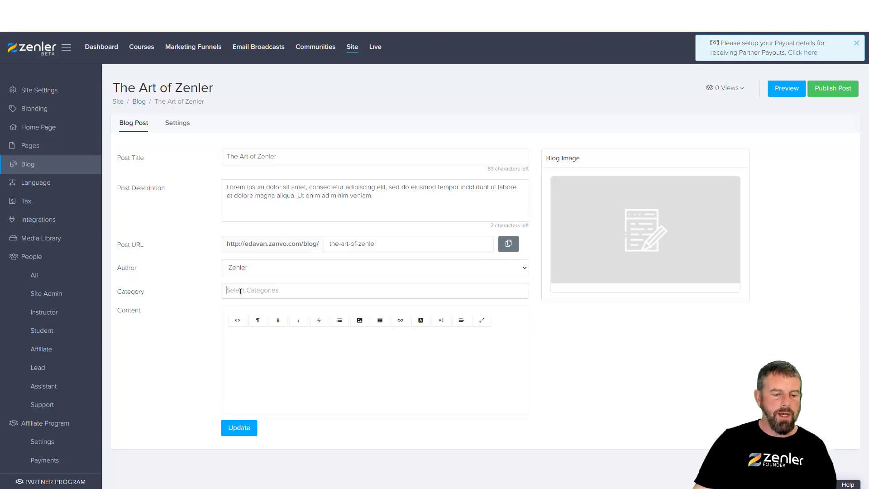
- Add a new category named "Zen" to the post
left_click(240, 291)
type("Zen")
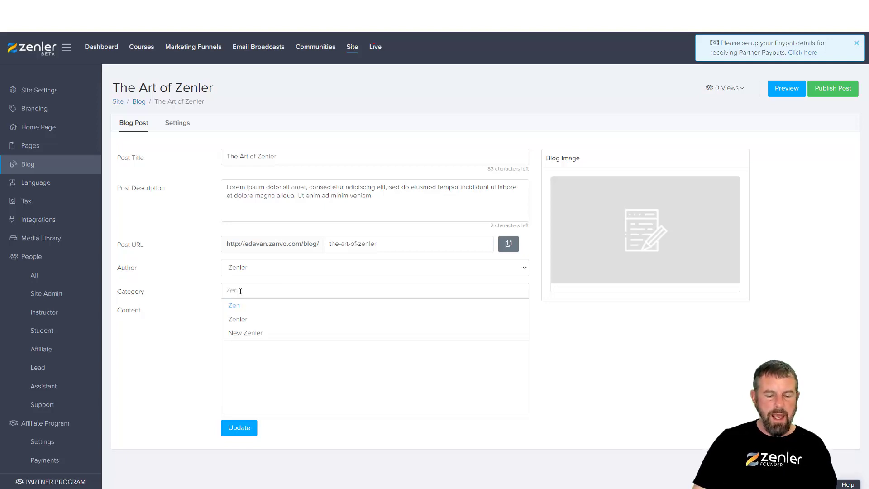
key("Return")
- Add the New Zenler and Zenler categories to the post, and remove both again
left_click(263, 291)
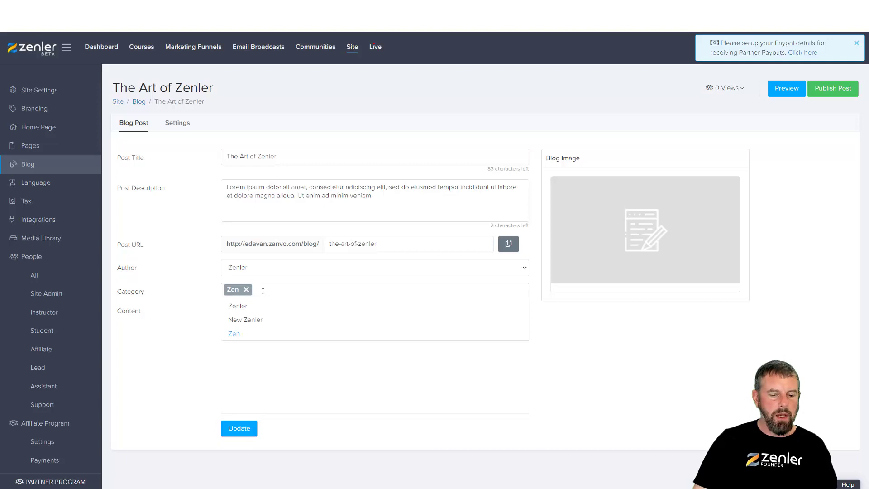
left_click(234, 320)
left_click(321, 291)
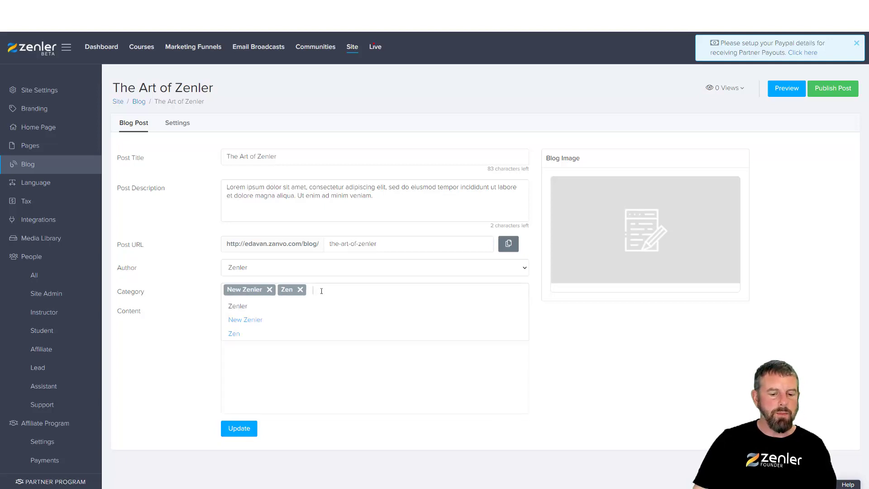
left_click(238, 307)
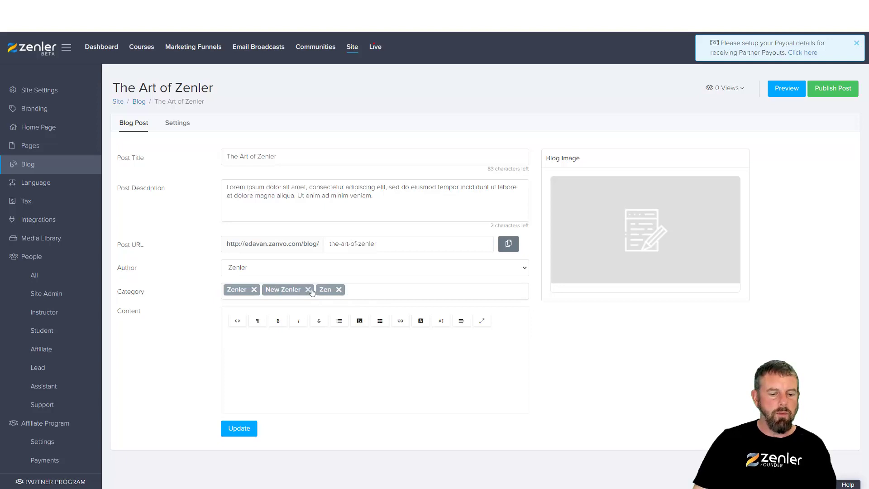
left_click(308, 290)
left_click(254, 290)
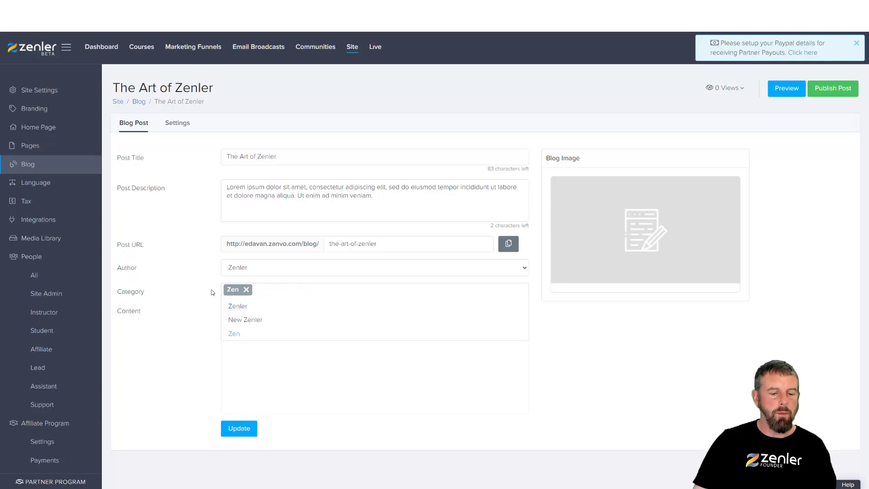
left_click(197, 292)
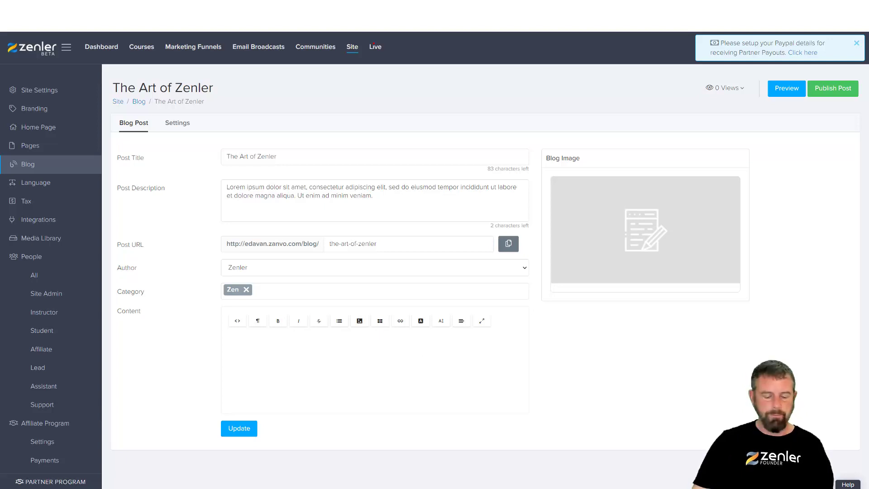
- Paste the prepared Lorem ipsum article text into the post's content
left_click(261, 342)
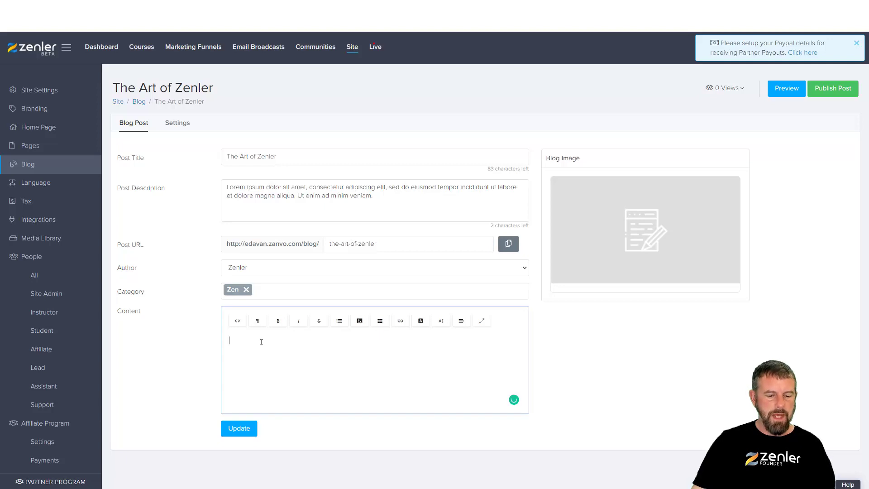
key("ctrl+v")
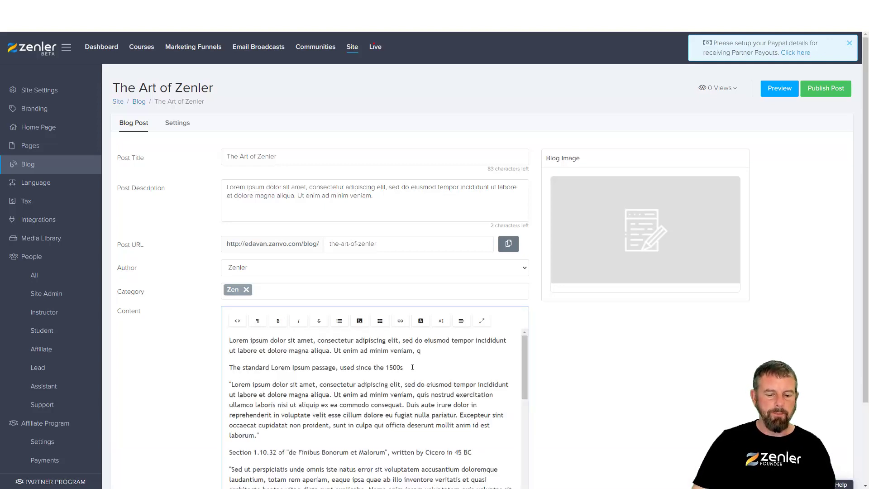
- Set the font size of the line "The standard Lorem Ipsum passage, used since the 1500s" to 14px
left_click_drag(413, 367, 192, 371)
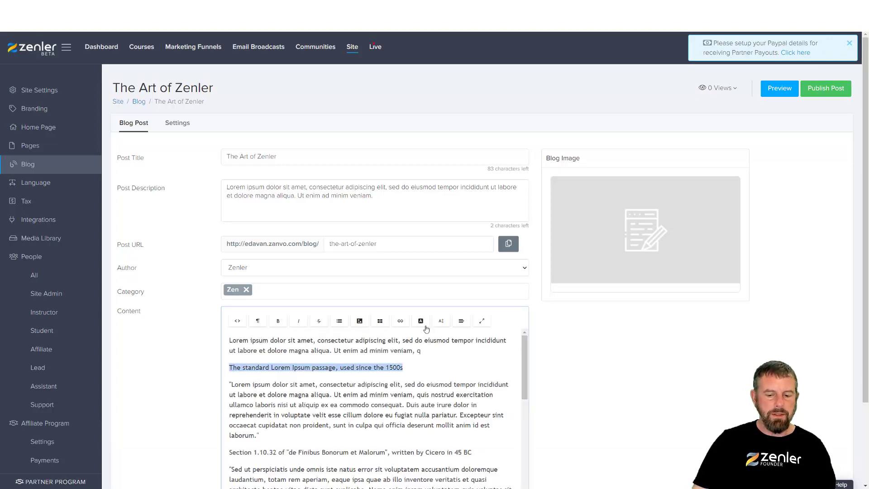
left_click(441, 323)
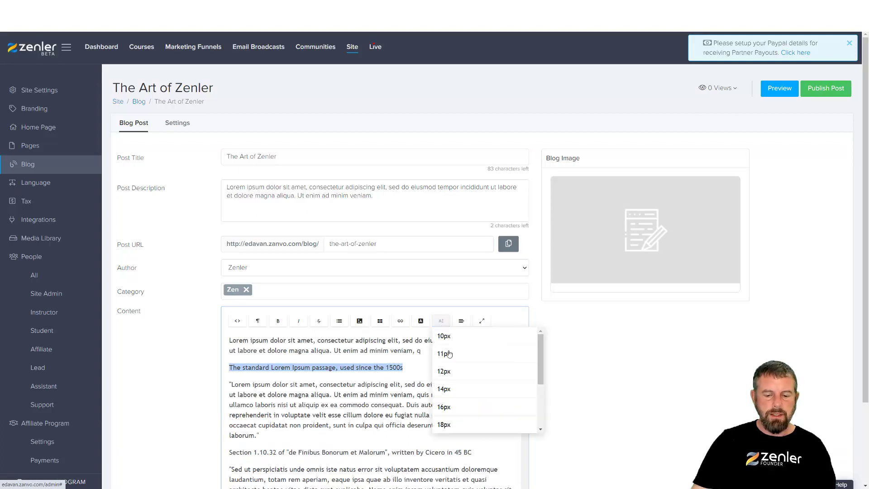
left_click(442, 390)
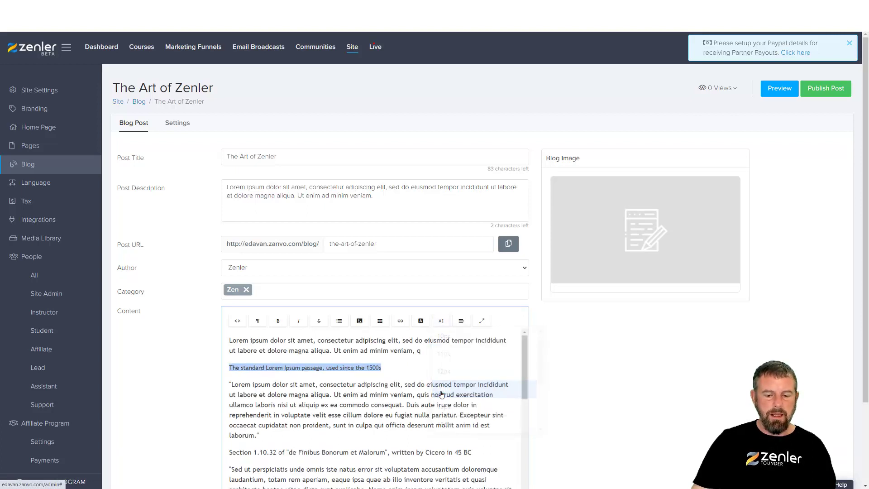
- Set the line "The standard Lorem Ipsum passage, used since the 1500s" to 24px and make it bold
left_click(445, 324)
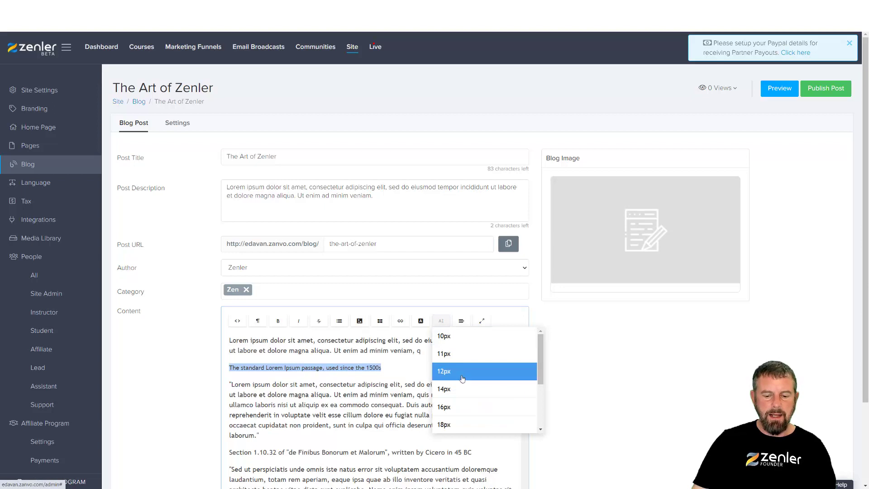
scroll(443, 369, "down", 2)
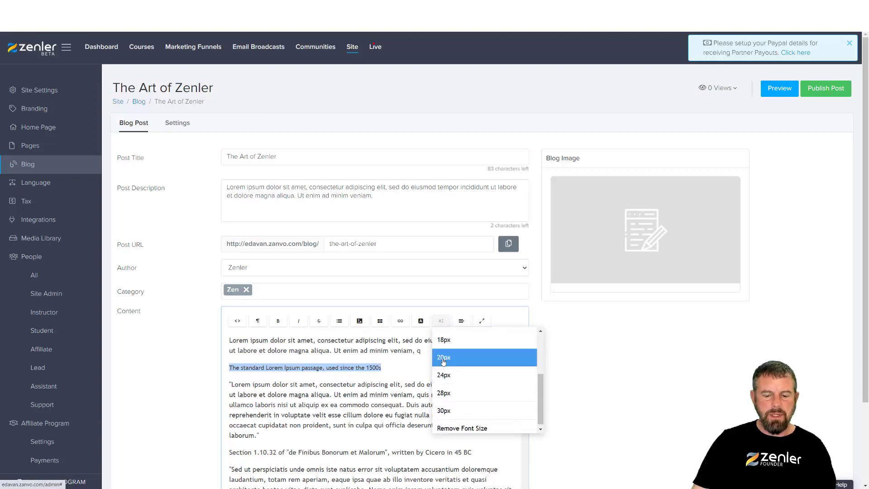
left_click(443, 375)
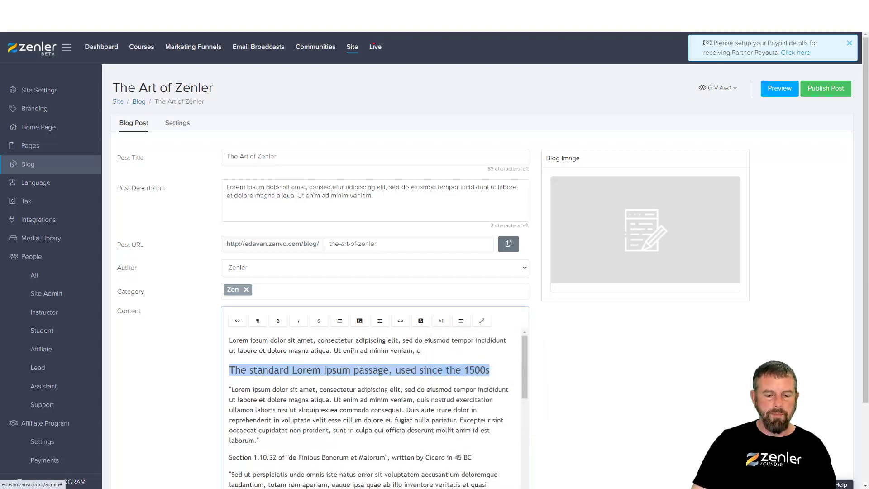
left_click(278, 320)
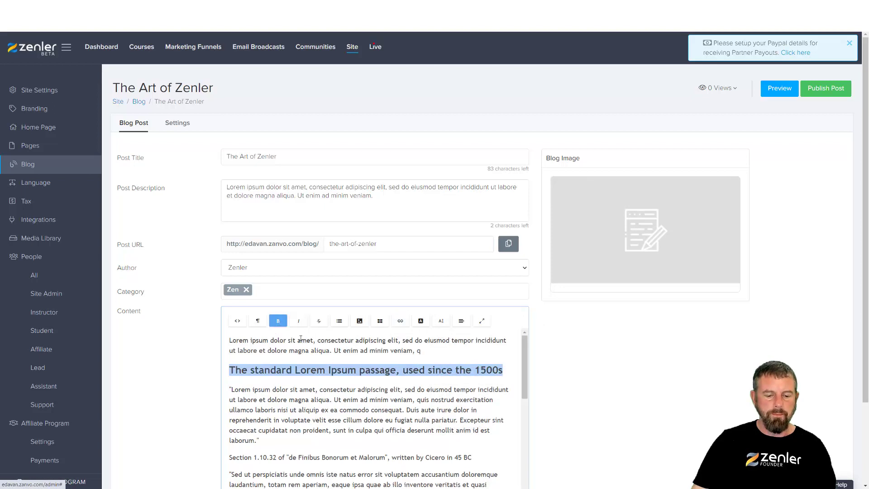
- Set the "Section 1.10.32 of "de Finibus Bonorum et Malorum"" line to 24px and make it bold
scroll(483, 413, "down", 1)
left_click_drag(483, 413, 223, 409)
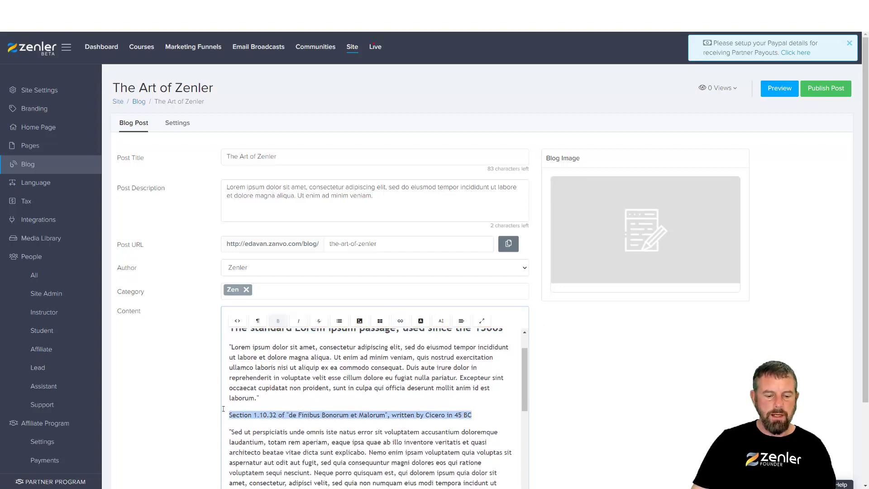
left_click(441, 320)
left_click(444, 375)
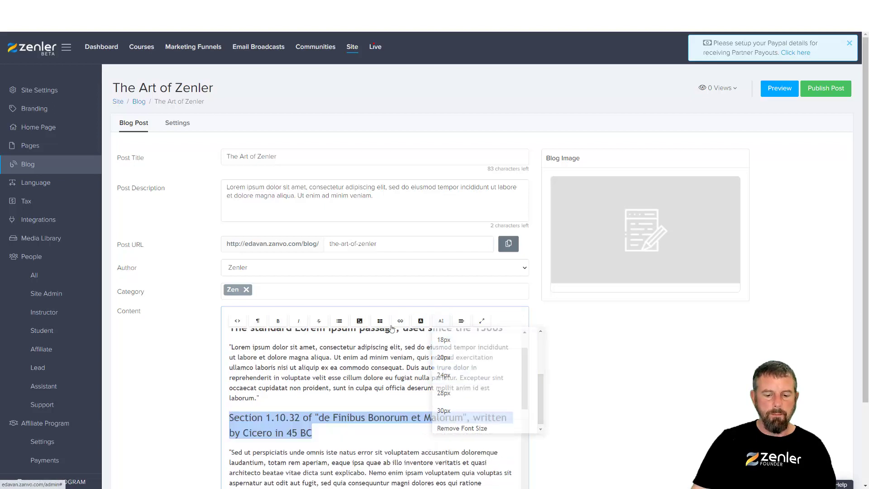
left_click(278, 321)
- Change the text color of the heading "The standard Lorem Ipsum passage, used since the 1500s" to blue
scroll(354, 389, "down", 5)
left_click_drag(234, 392, 229, 392)
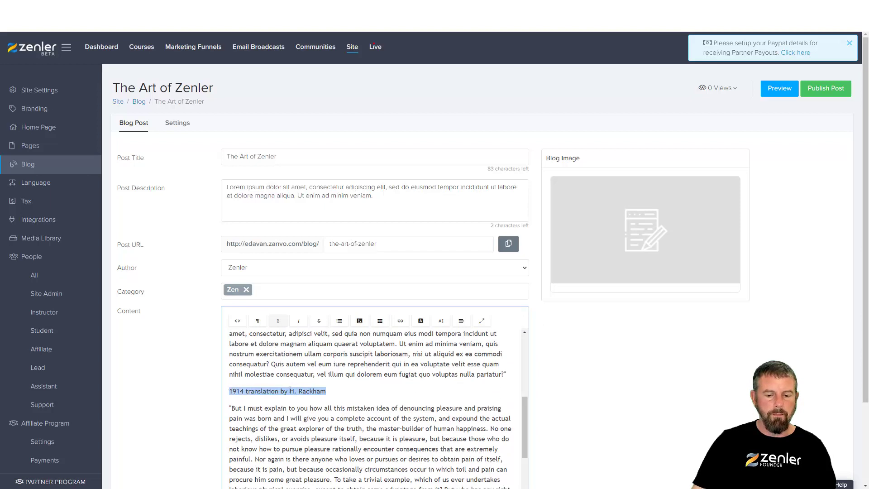
scroll(417, 270, "down", 2)
left_click_drag(503, 268, 227, 269)
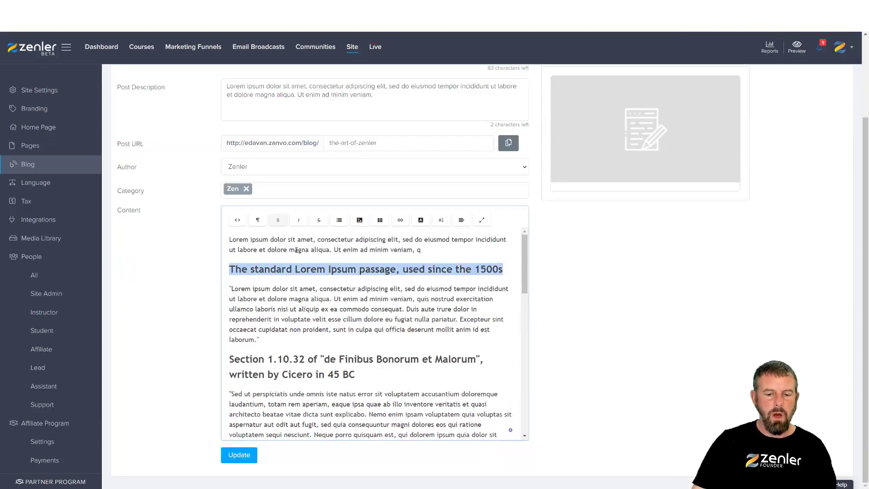
left_click(420, 220)
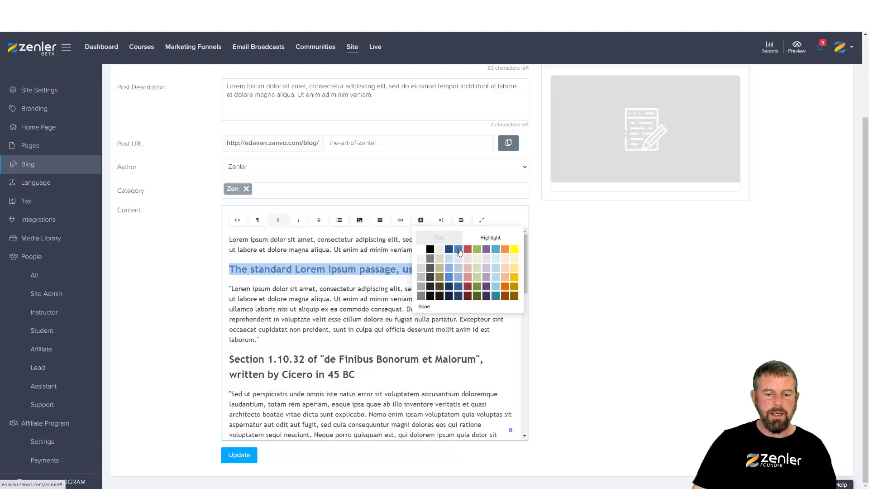
left_click(356, 279)
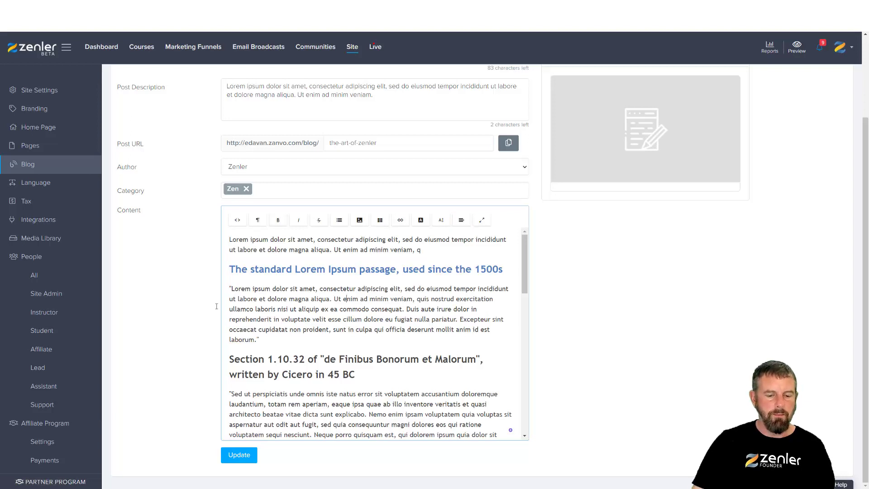
- Center the paragraph below the first heading, and align it back to the left
left_click_drag(251, 333, 224, 287)
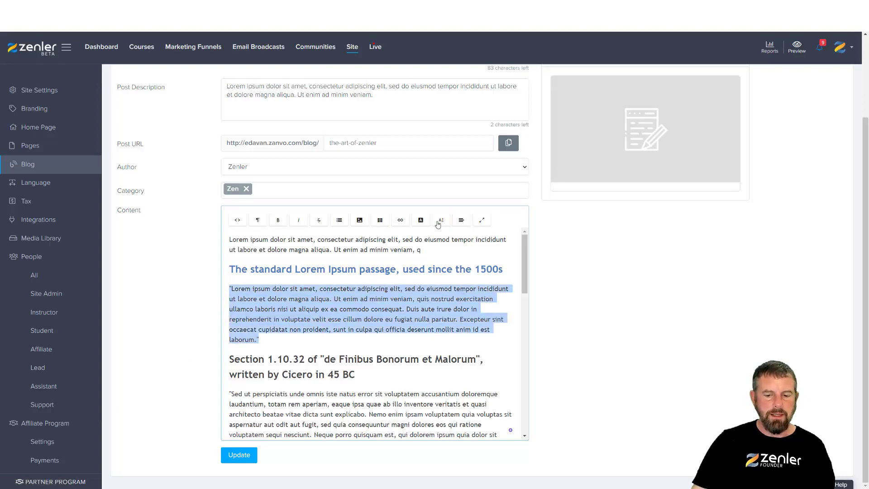
left_click(460, 220)
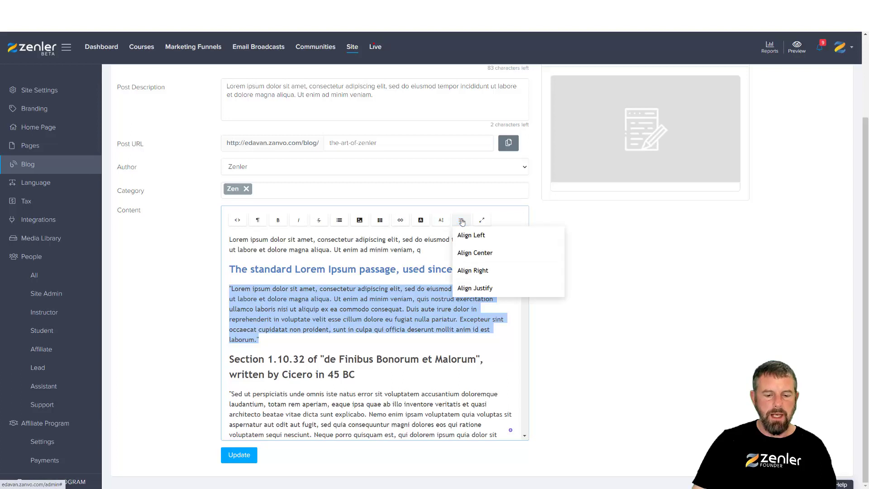
left_click(465, 255)
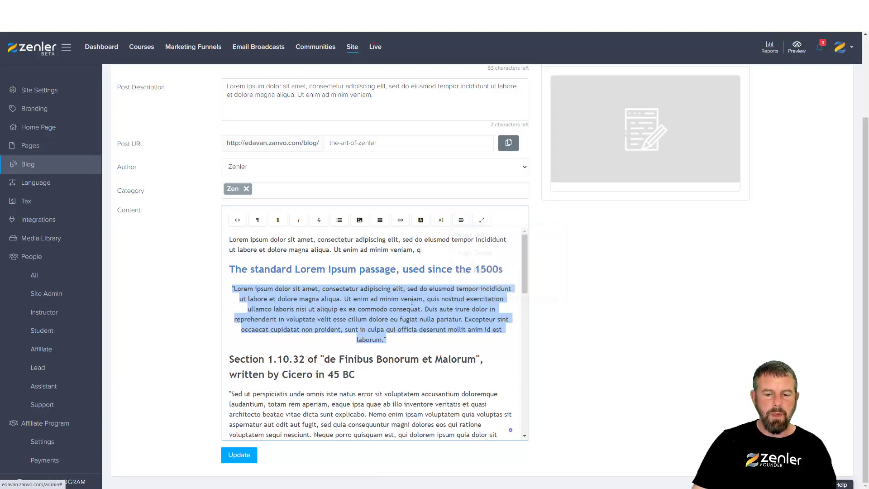
left_click(462, 220)
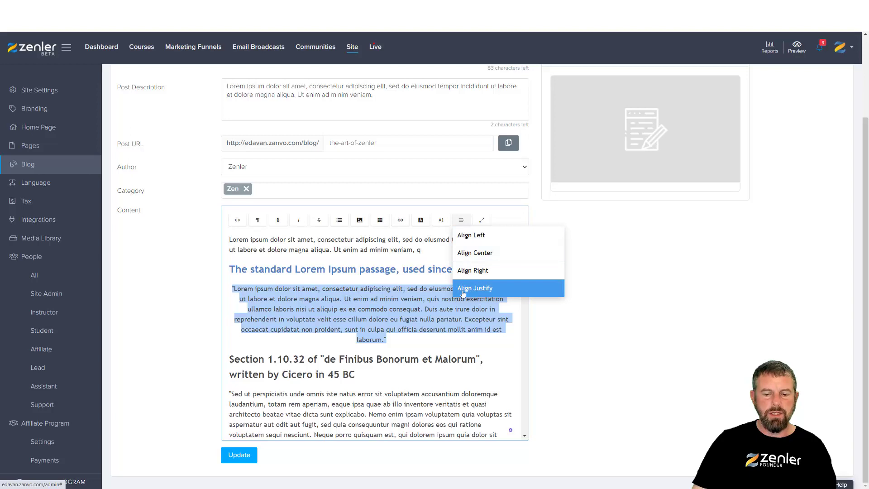
left_click(468, 237)
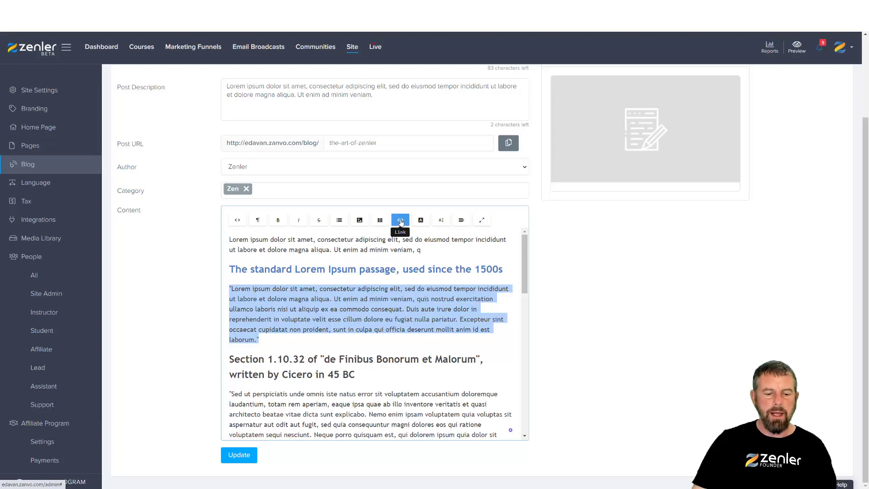
left_click(325, 308)
left_click_drag(264, 337, 224, 287)
left_click(400, 220)
left_click(405, 236)
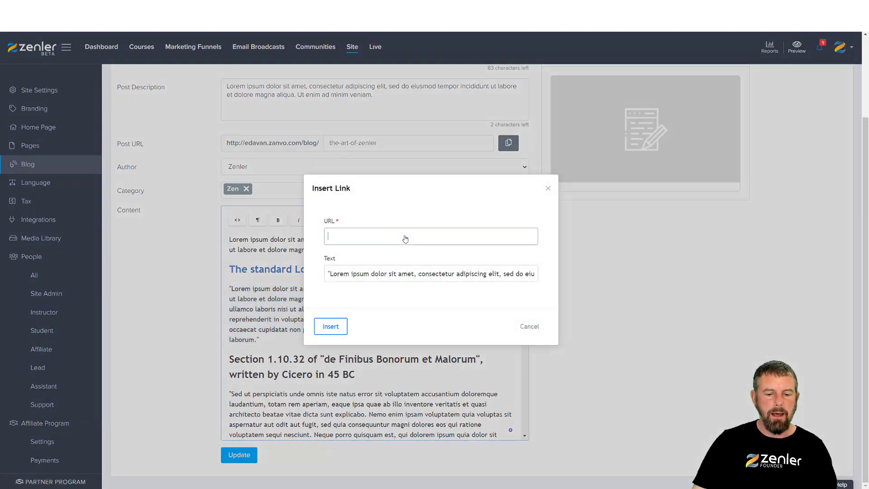
type("www.newzenler.com")
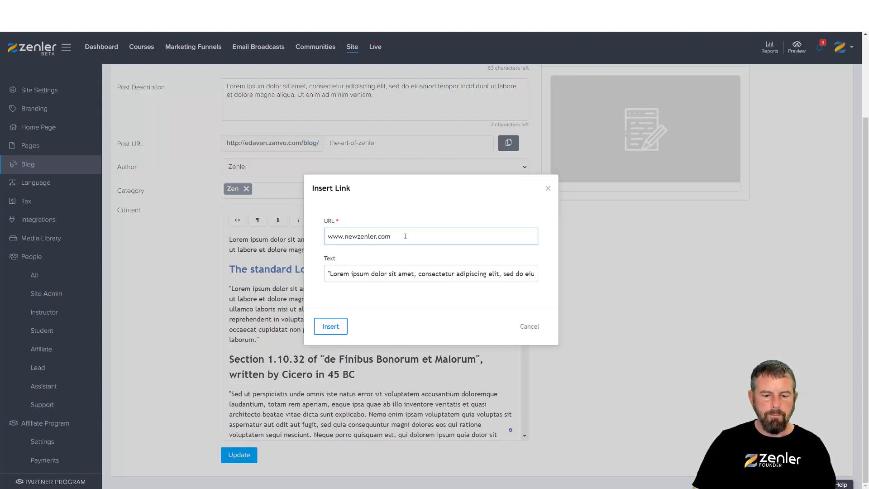
left_click(330, 326)
left_click(348, 286)
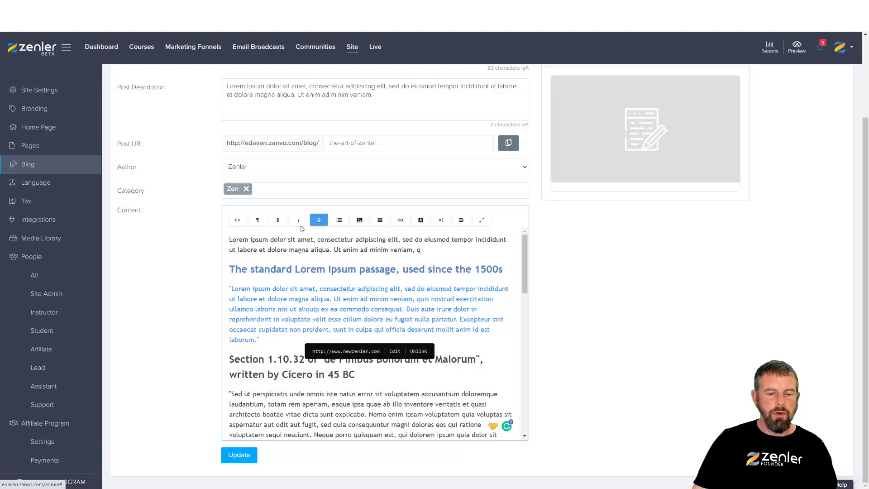
left_click(302, 249)
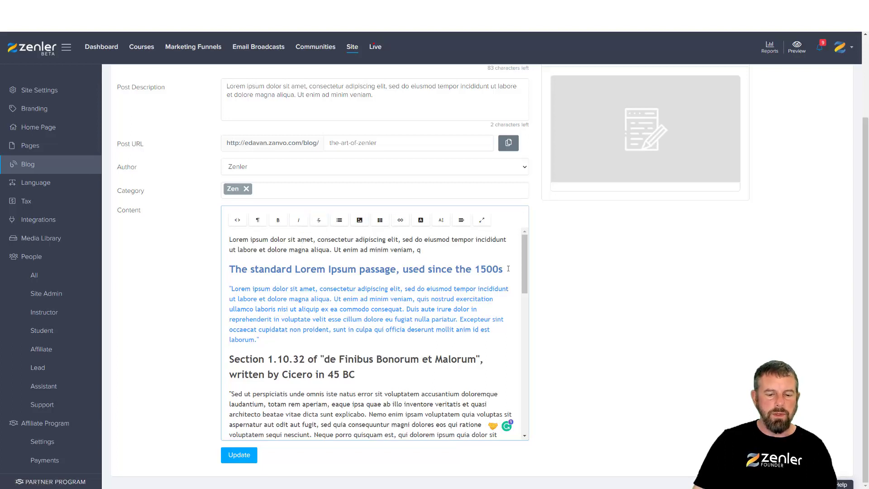
- Italicize the heading "The standard Lorem Ipsum passage, used since the 1500s"
left_click_drag(507, 268, 220, 269)
left_click(298, 220)
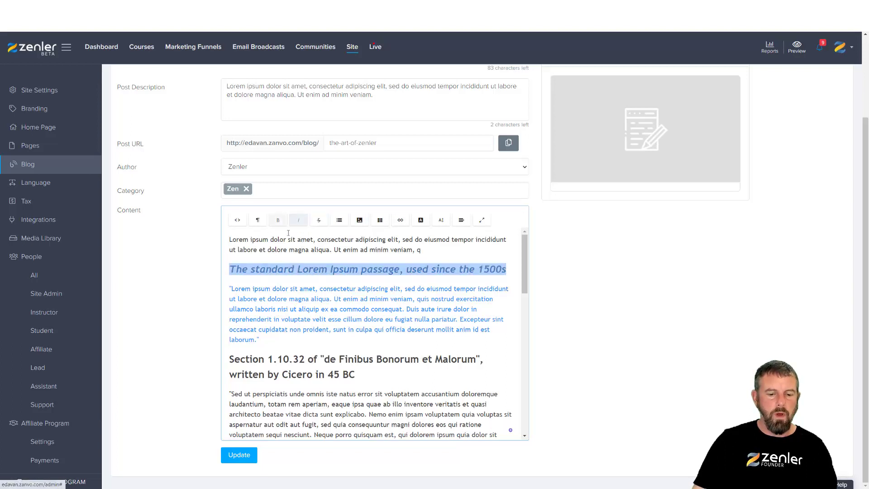
- Examine the paragraph and heading formats available for the first heading without applying any
left_click(258, 221)
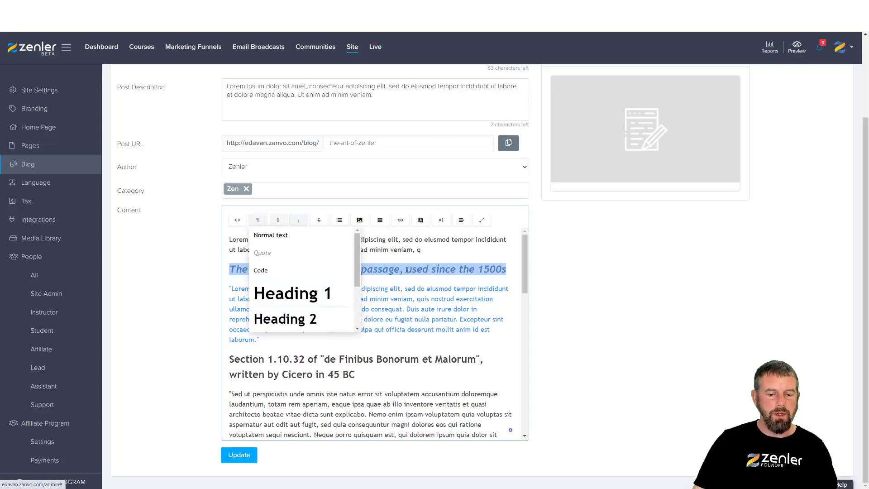
left_click(407, 268)
left_click_drag(514, 269, 228, 269)
left_click(258, 222)
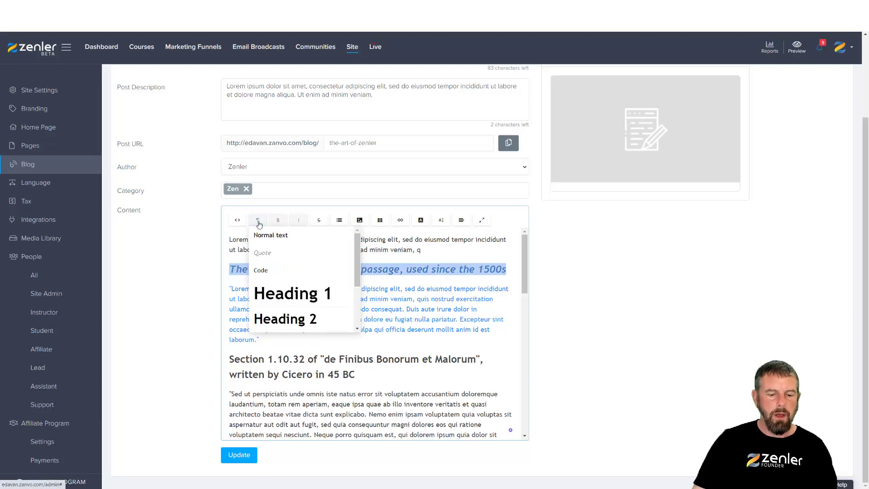
scroll(354, 303, "down", 2)
scroll(354, 303, "down", 1)
scroll(354, 303, "up", 3)
left_click(410, 278)
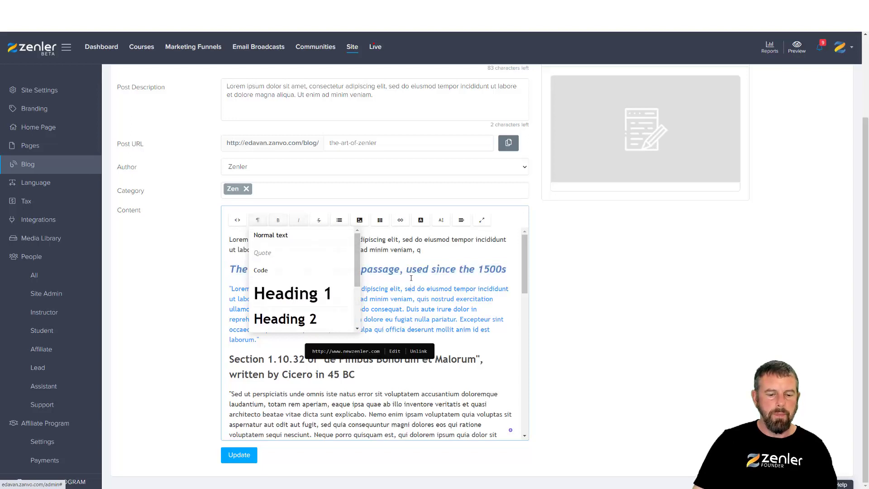
- View the HTML source of the post content and return to the visual editor
left_click(238, 220)
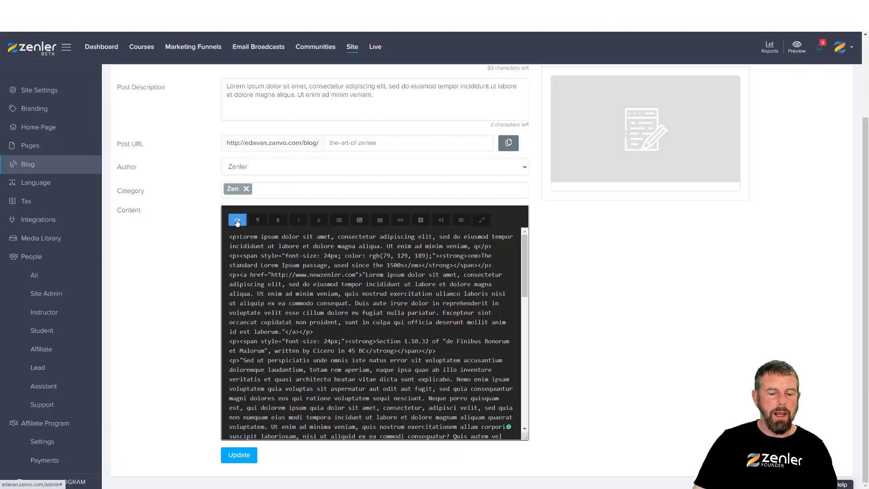
left_click(237, 221)
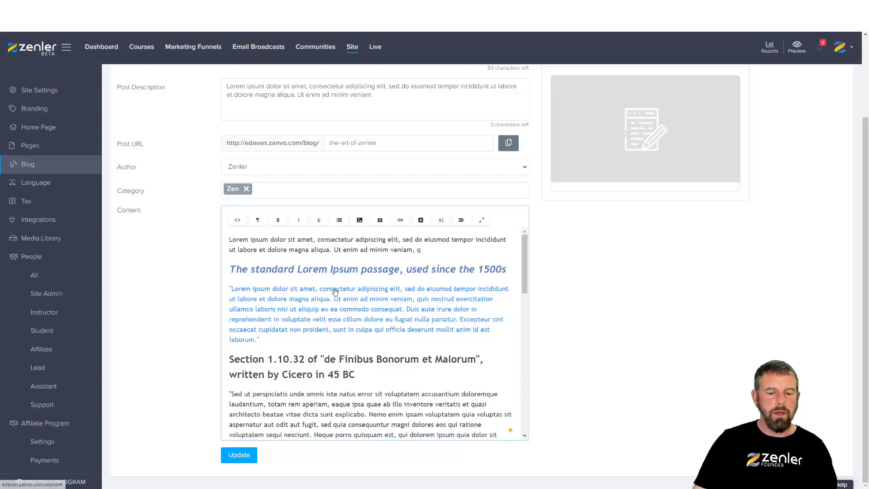
left_click(353, 290)
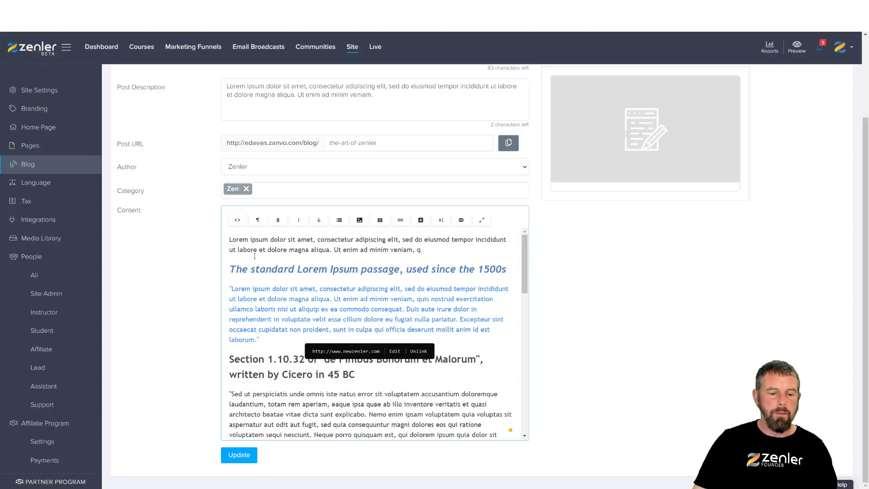
- Upload the image zen-2040340_640.jpg into the content just before the "Section 1.10.32" heading
left_click(231, 359)
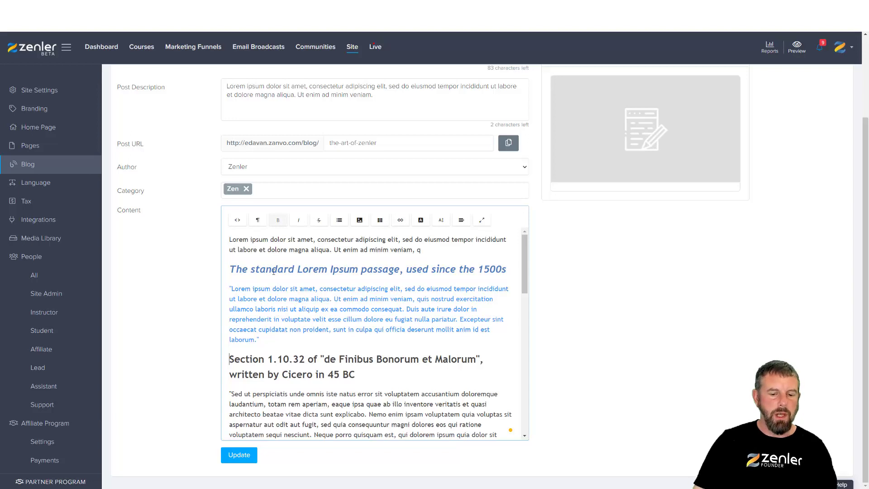
left_click(359, 220)
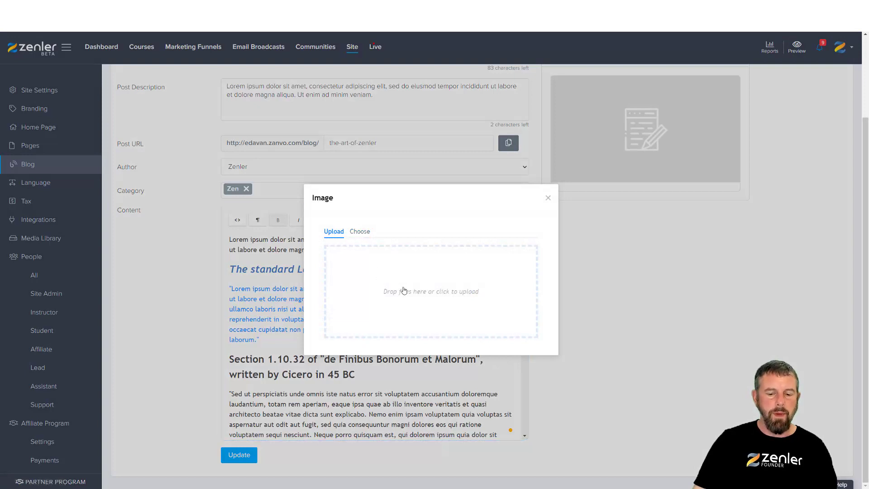
left_click(439, 287)
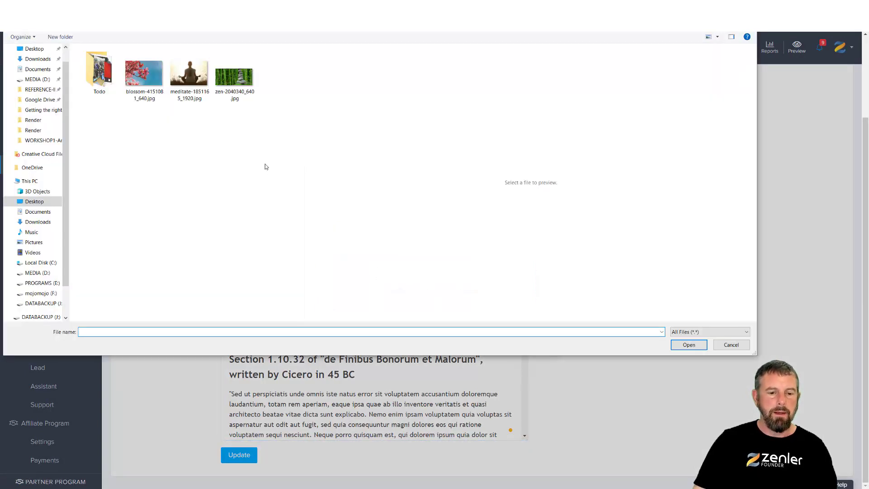
left_click(235, 91)
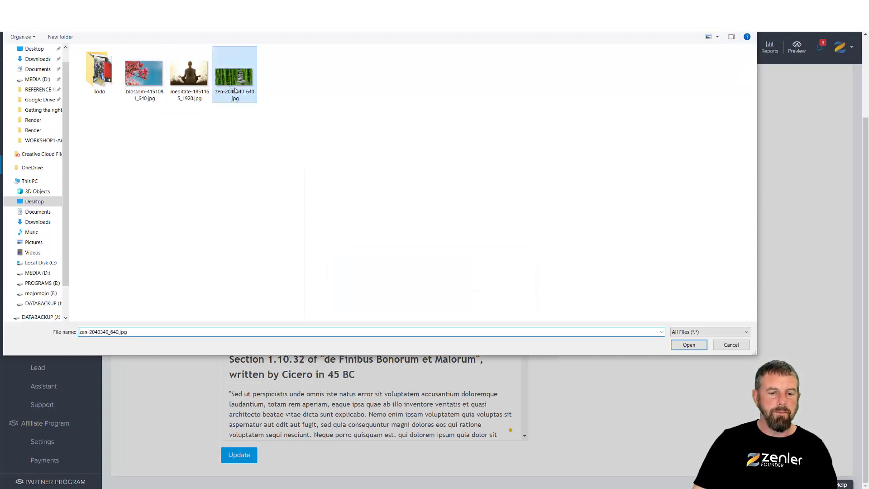
left_click(689, 345)
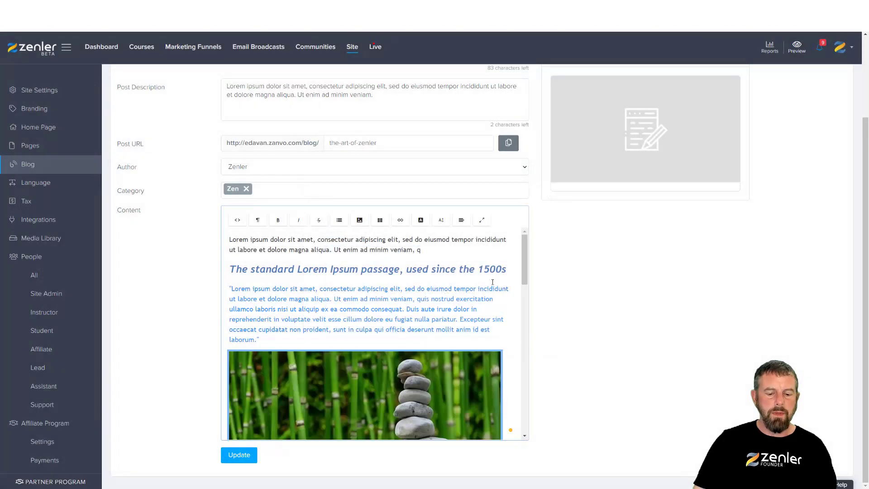
- Shrink the inserted bamboo and stones image proportionally to a little over half its original width
scroll(479, 290, "down", 3)
left_click(498, 344)
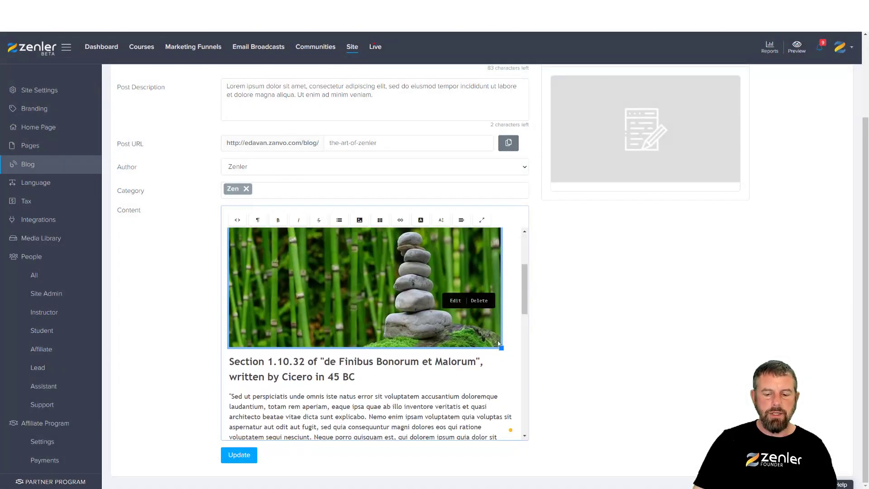
left_click_drag(501, 348, 379, 298)
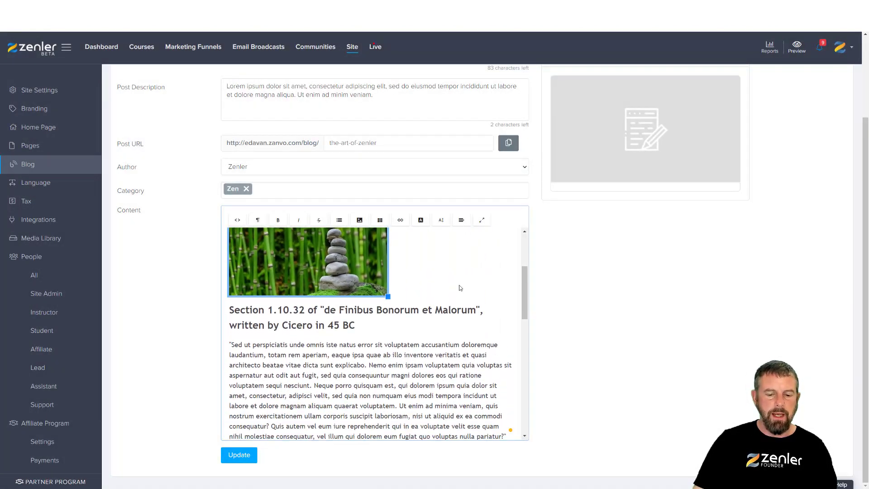
- Set the bamboo and stones image's position to Right and save its settings
scroll(462, 286, "up", 1)
left_click(330, 292)
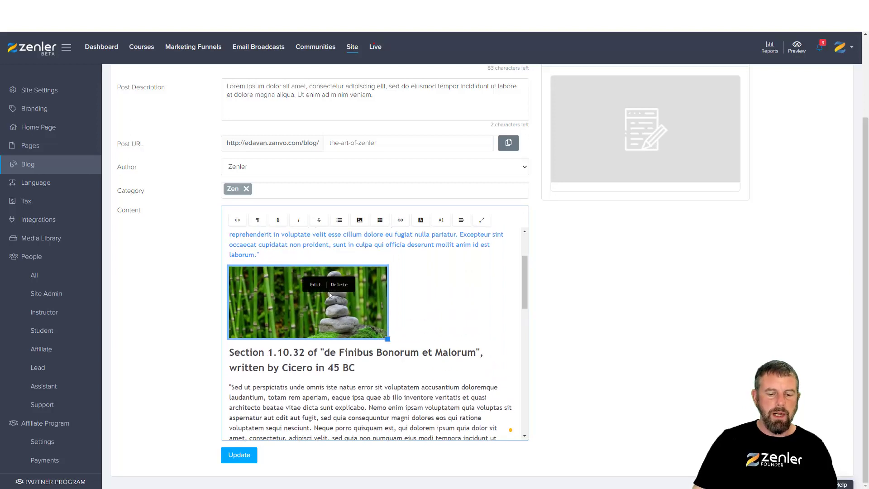
left_click(315, 285)
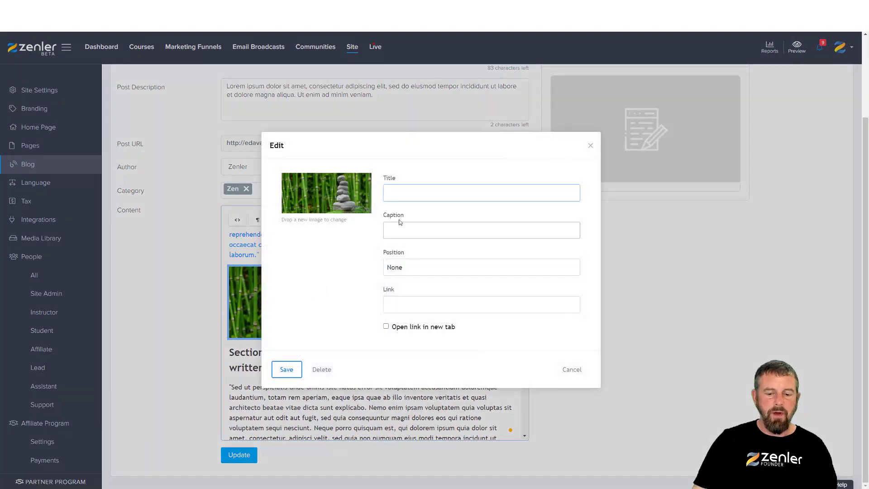
left_click(406, 271)
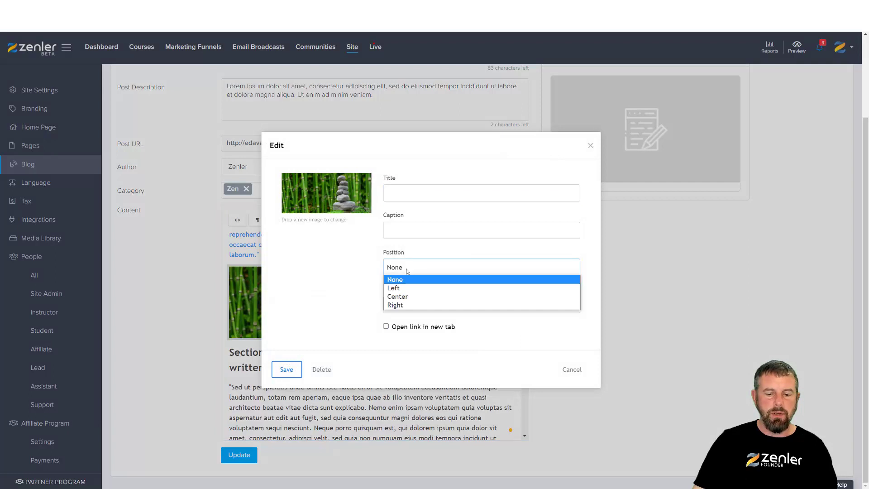
left_click(400, 306)
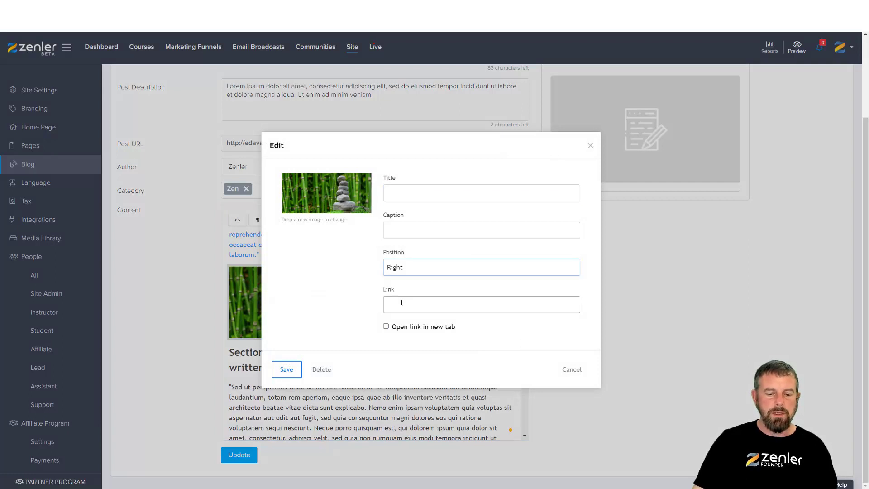
left_click(287, 368)
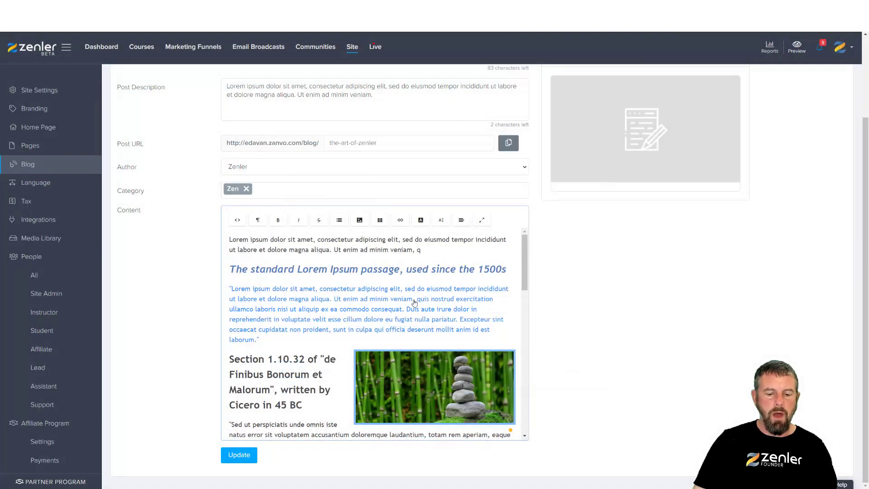
- Upload the image blossom-4151081_640.jpg into the content just below the first "1914 translation by H. Rackham" heading
scroll(404, 306, "down", 3)
scroll(405, 306, "down", 1)
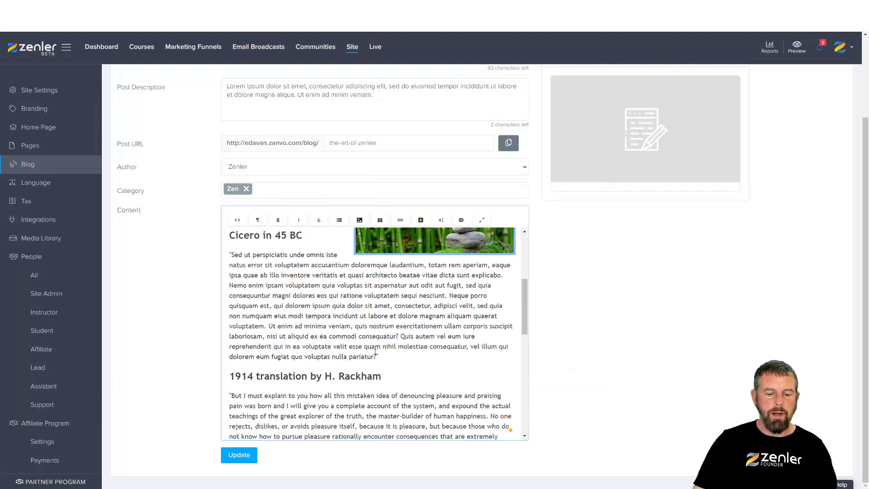
scroll(418, 362, "down", 2)
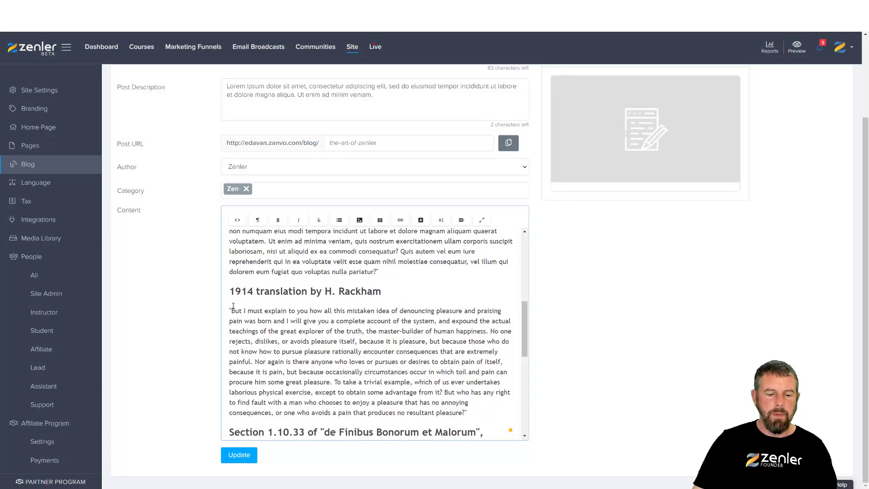
left_click(360, 220)
left_click(390, 289)
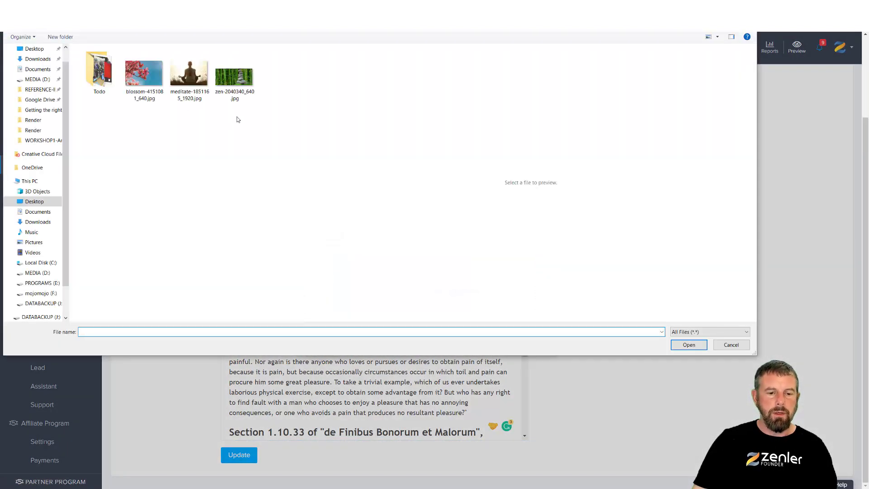
left_click(144, 74)
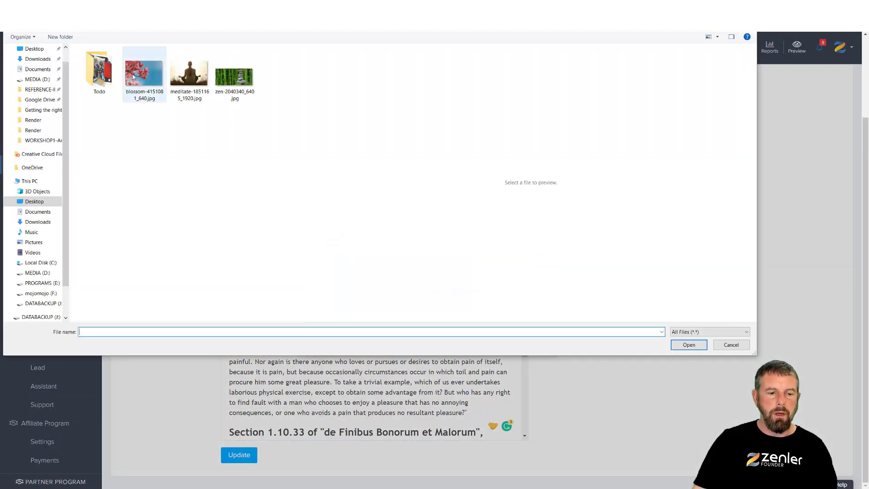
left_click(688, 345)
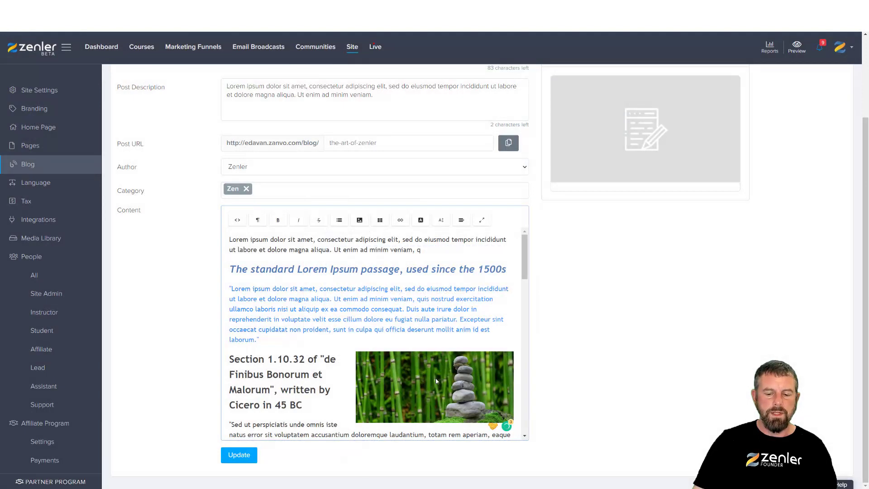
- Shrink the inserted blossom image proportionally to a little under half its original width
scroll(346, 373, "down", 5)
left_click(346, 373)
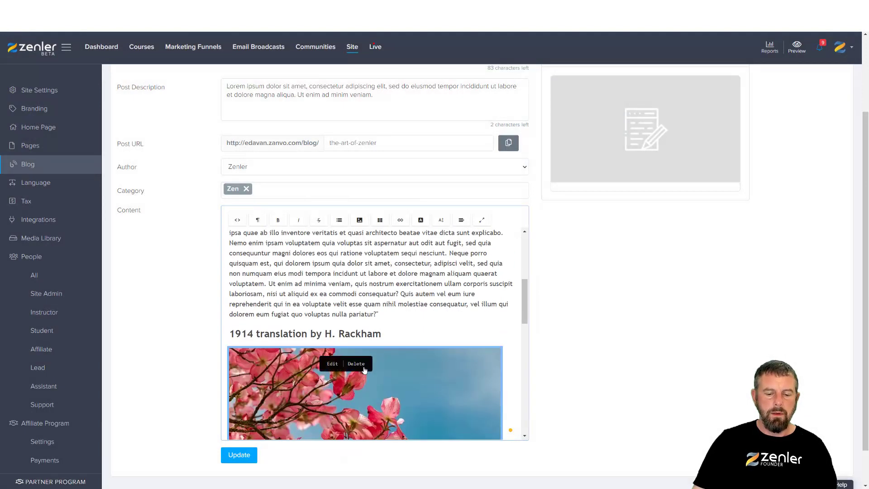
scroll(441, 369, "down", 1)
scroll(507, 294, "down", 4)
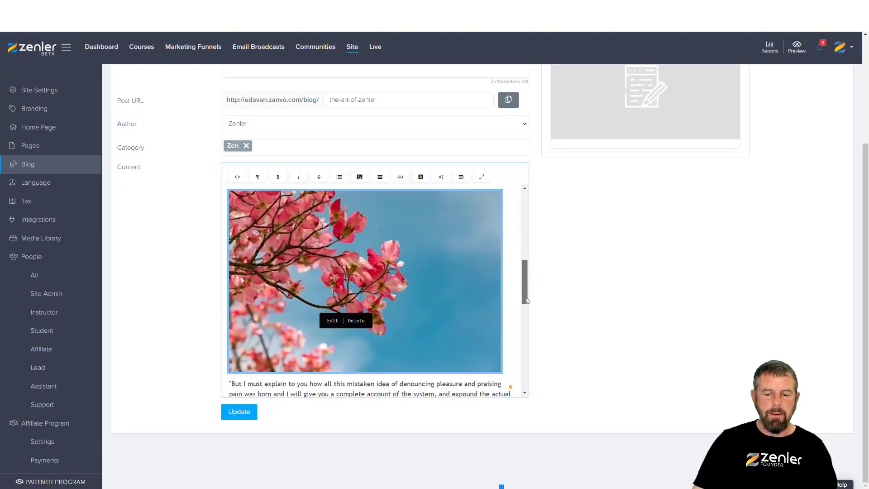
left_click(494, 325)
left_click_drag(500, 388, 343, 287)
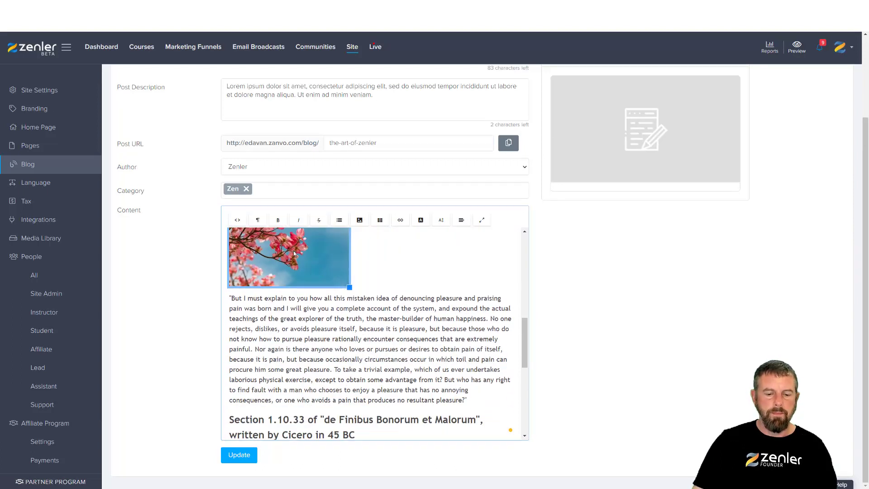
- Set the blossom image's position to Left and save its settings
left_click(313, 253)
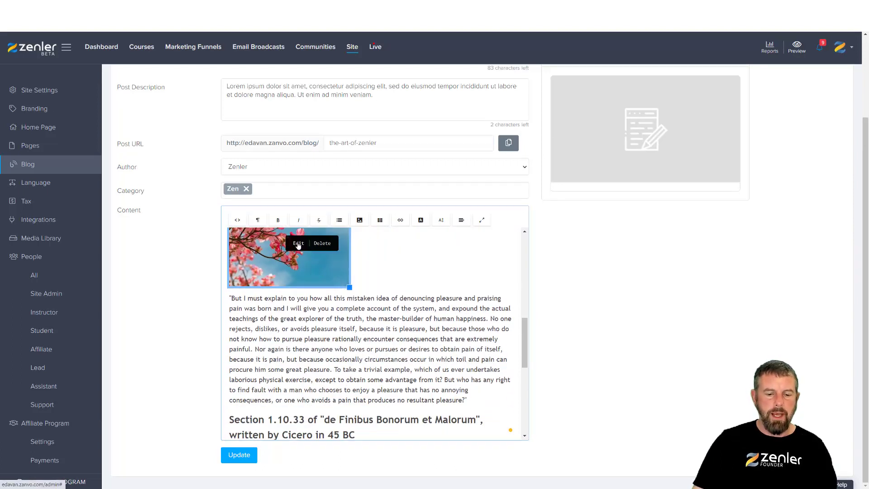
left_click(302, 245)
left_click(410, 268)
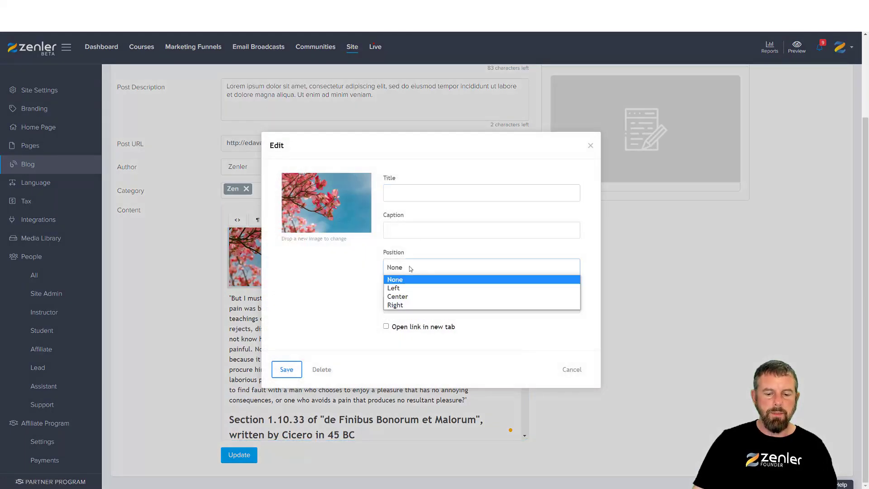
left_click(401, 288)
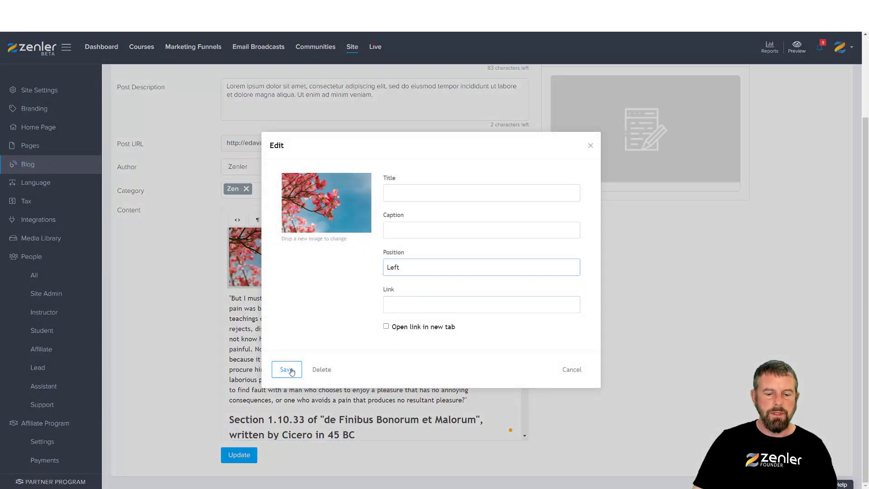
left_click(287, 369)
- Add a placeholder line "kkkkkkkkkkkkk" directly below the "Section 1.10.33" heading
left_click_drag(525, 270, 523, 368)
left_click(359, 338)
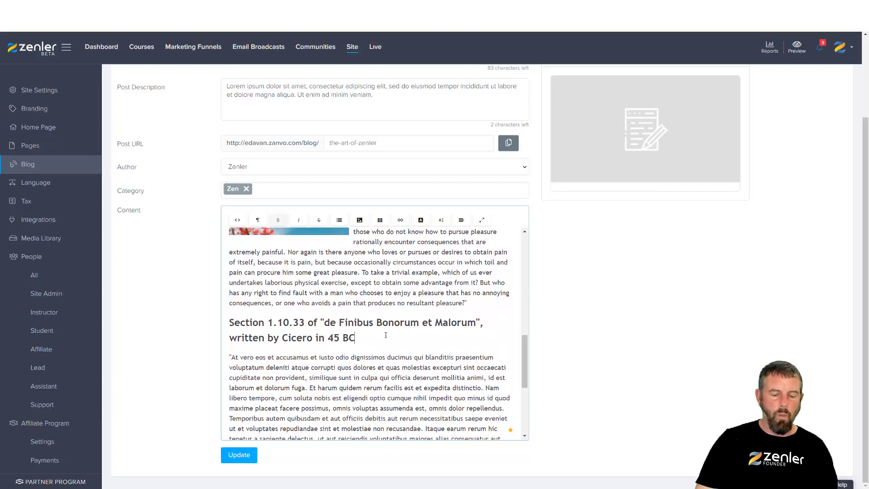
key("Return")
type("kkkkkkkkkkkkk")
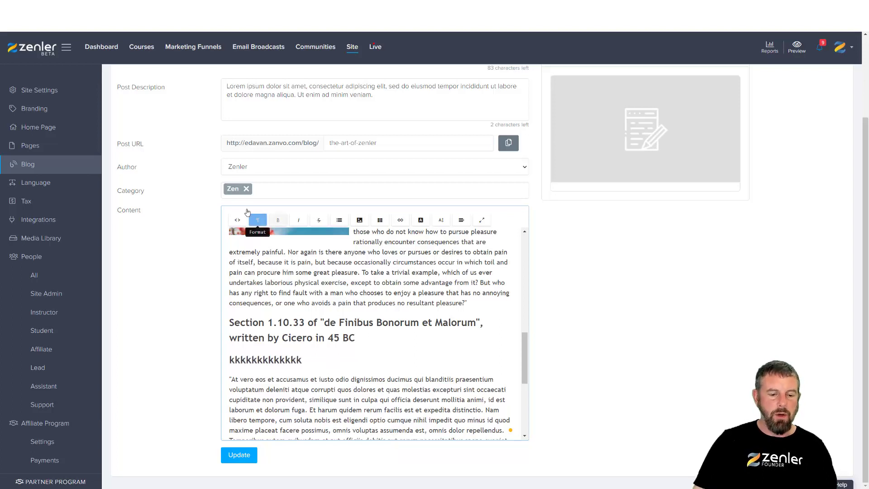
- Locate the placeholder line in the content's HTML source and return to the visual editor
left_click(237, 220)
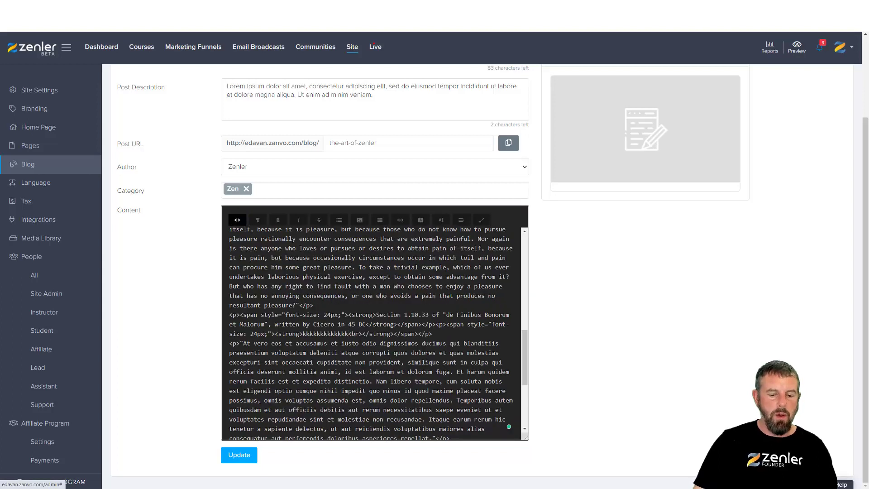
left_click_drag(349, 334, 303, 334)
left_click(237, 221)
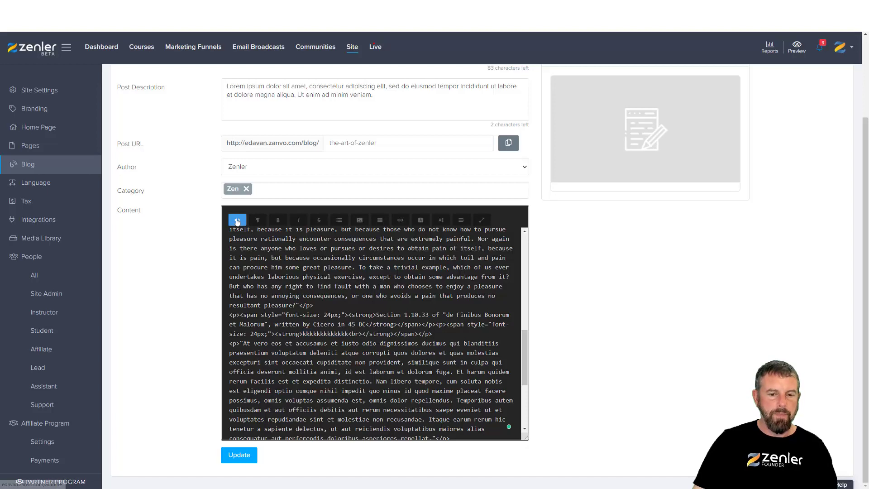
scroll(380, 280, "down", 10)
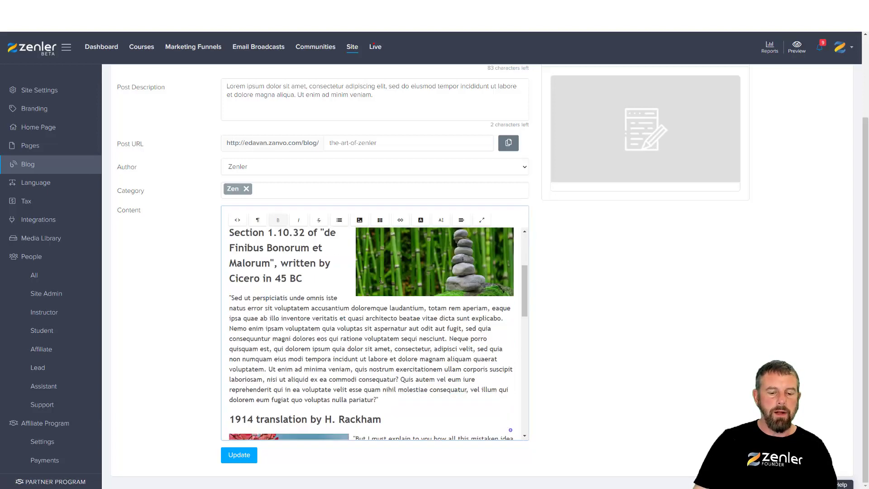
scroll(387, 286, "down", 1)
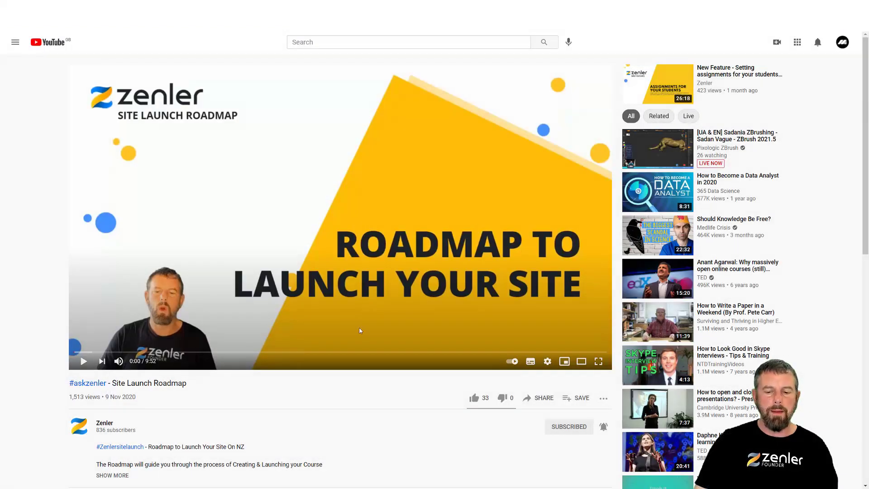
- Switch to YouTube and copy the embed code of the "#askzenler - Site Launch Roadmap" video
left_click(542, 398)
left_click(354, 233)
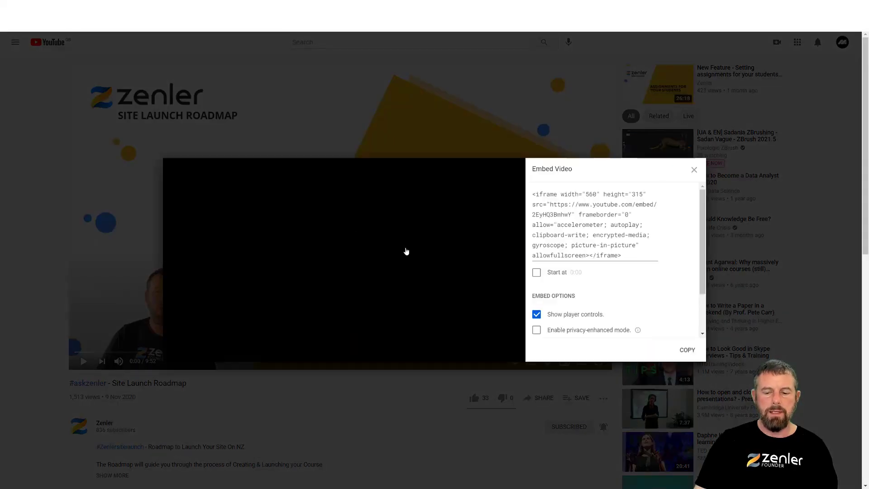
left_click(687, 351)
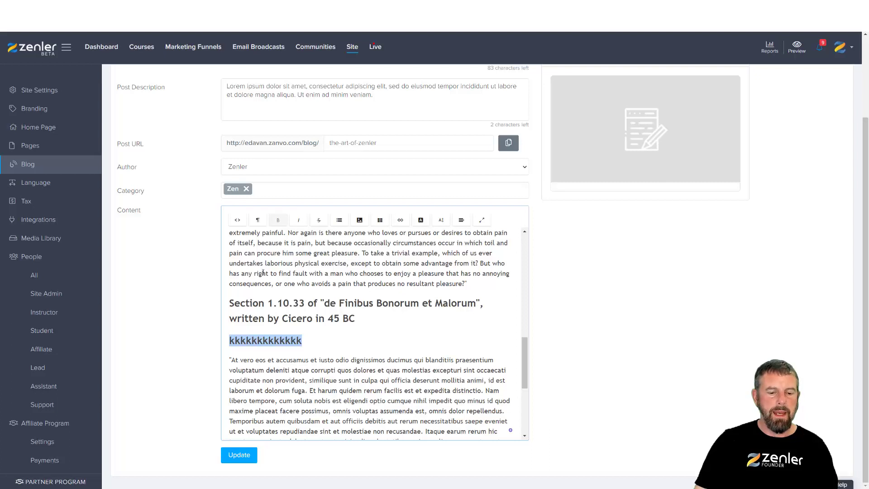
- Back in the Zenler post, replace the "kkkkkkkkkkkkk" placeholder in the HTML source with the copied YouTube embed code and return to the visual editor
left_click(237, 220)
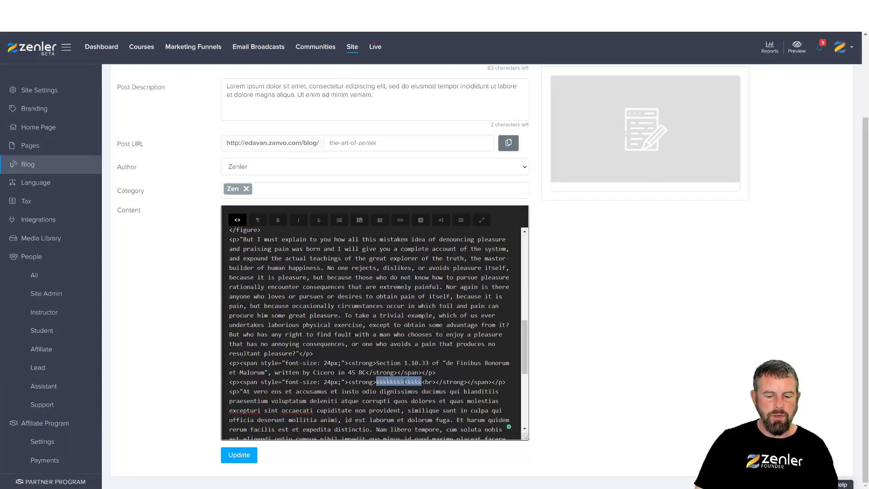
left_click(422, 382)
left_click_drag(421, 382, 376, 382)
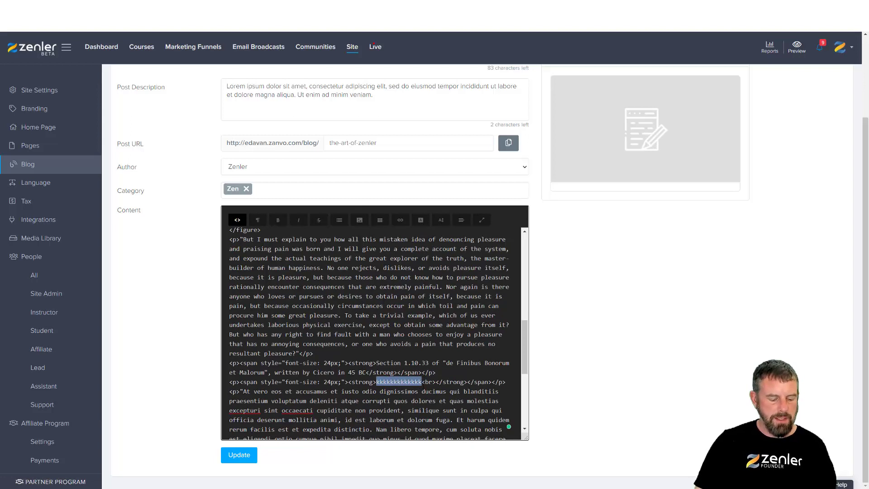
key("ctrl+v")
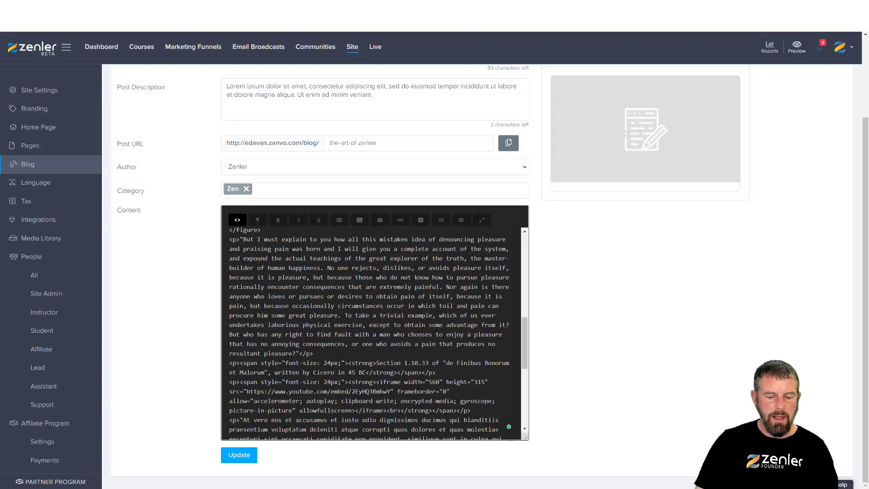
left_click(237, 220)
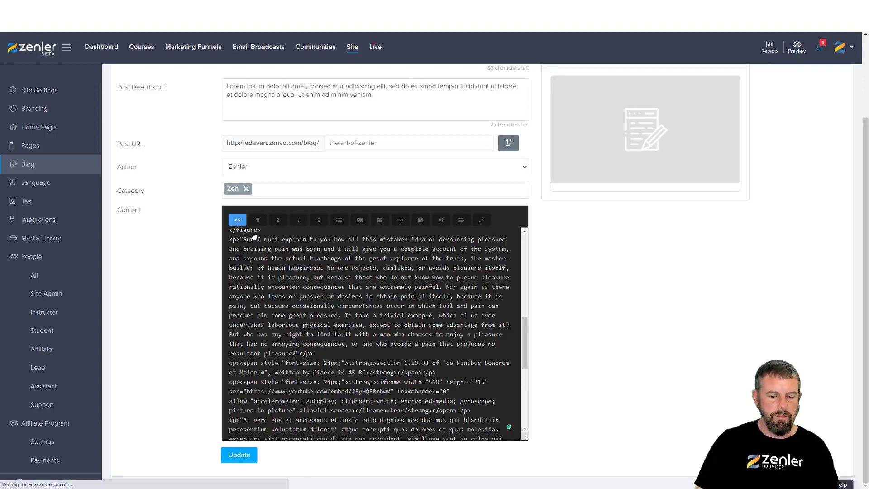
scroll(387, 339, "down", 10)
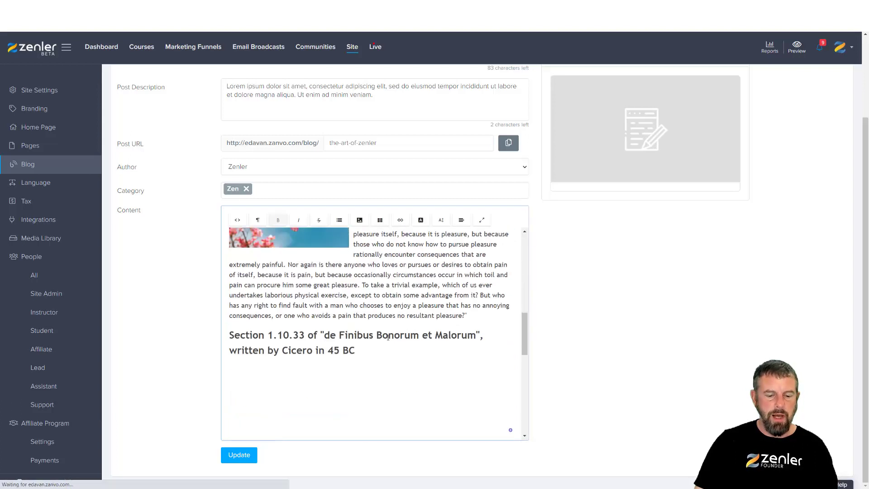
scroll(369, 305, "down", 1)
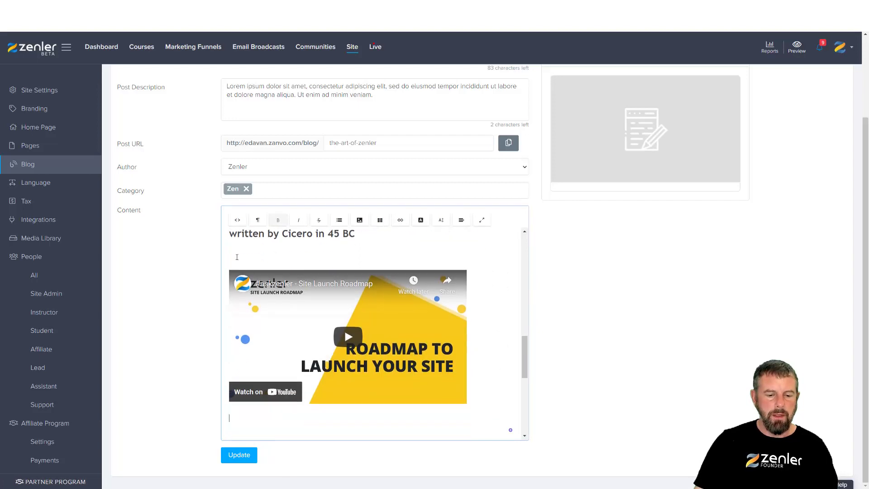
- Remove the extra blank lines around the embedded Site Launch Roadmap video and look over the rest of the content
scroll(242, 282, "down", 1)
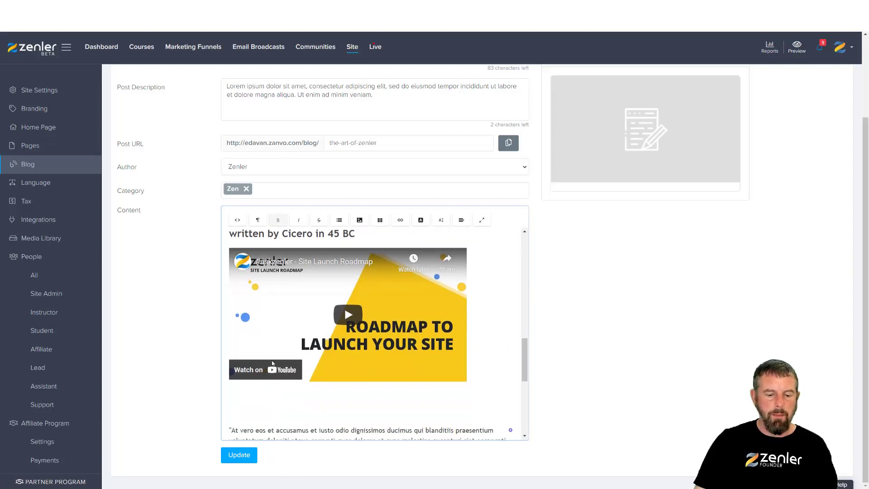
left_click(230, 420)
key("Delete")
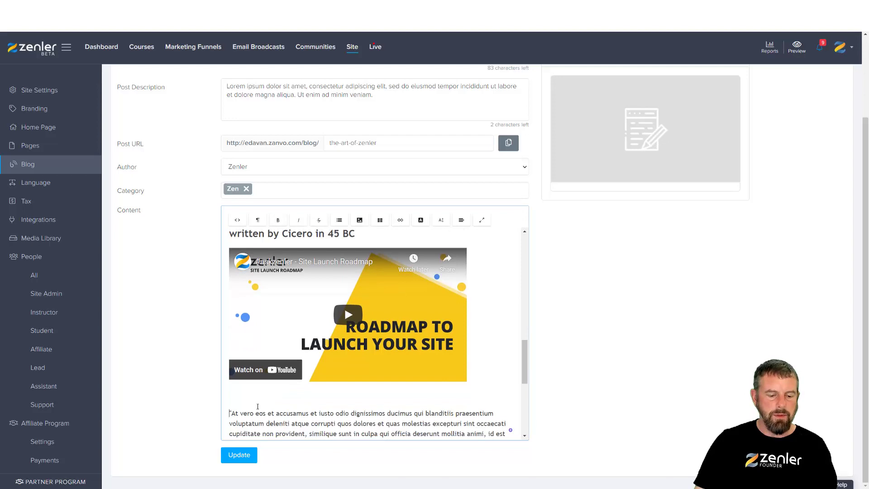
left_click(387, 363)
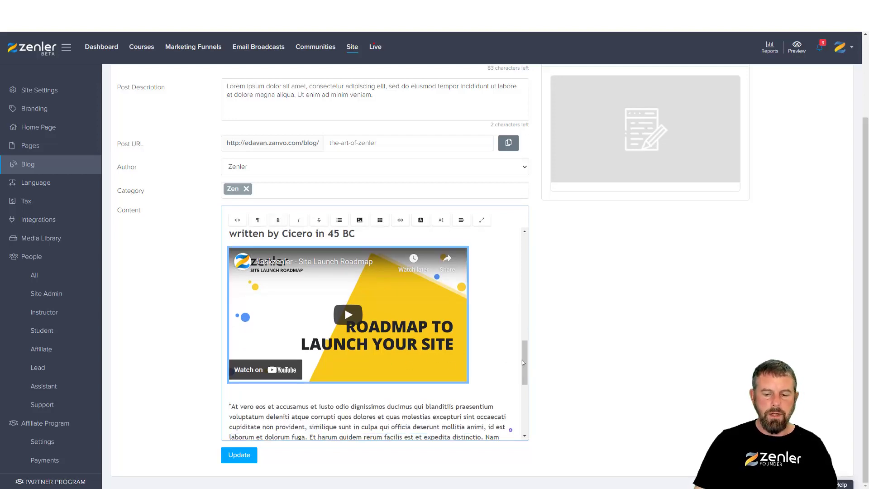
scroll(488, 368, "down", 5)
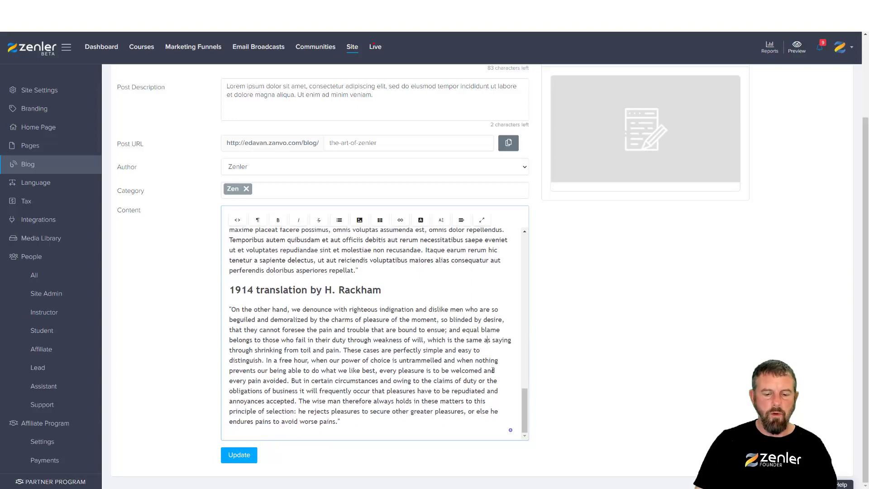
scroll(523, 400, "up", 5)
scroll(525, 332, "up", 2)
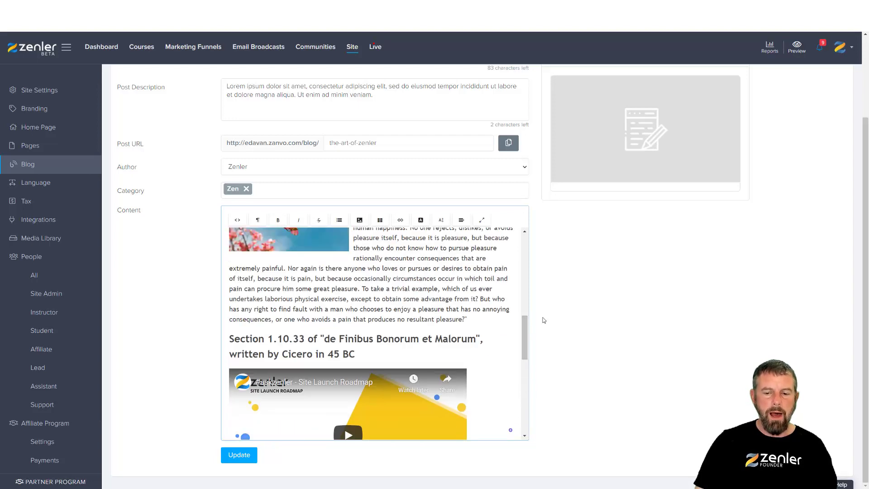
- Choose meditate-1851165_1920.jpg from the desktop as the post's blog image
scroll(607, 272, "up", 3)
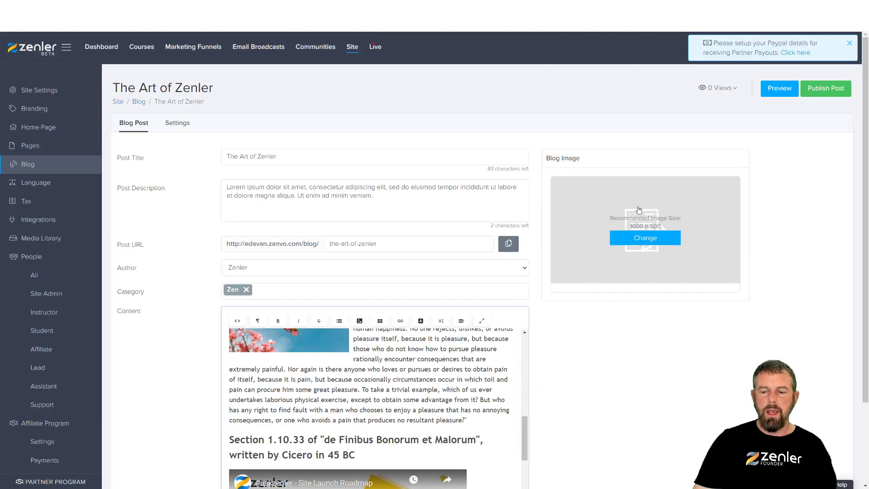
left_click(633, 243)
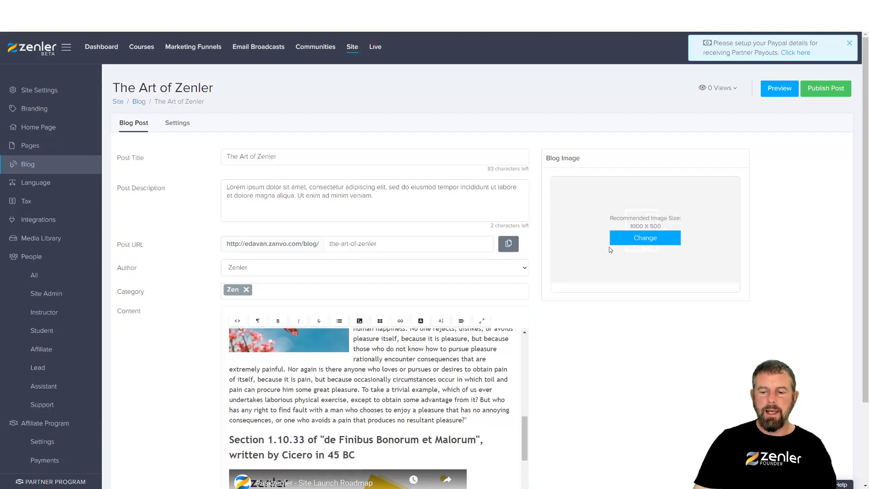
left_click(190, 74)
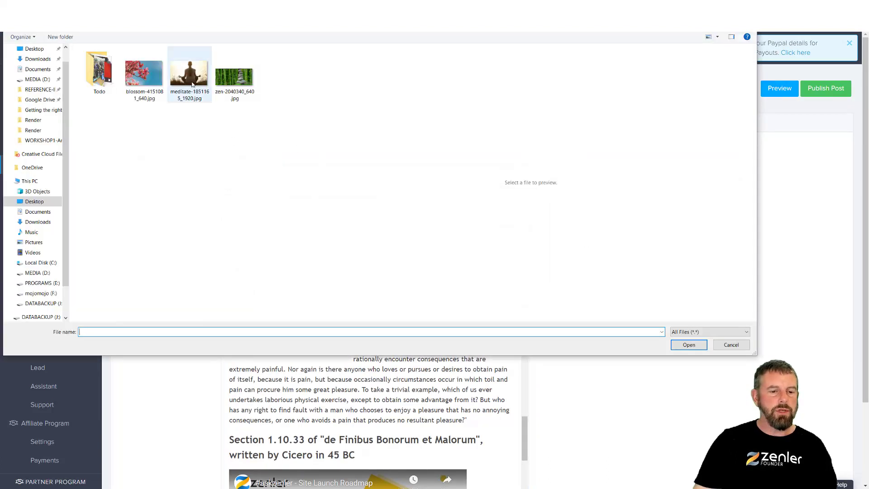
left_click(688, 345)
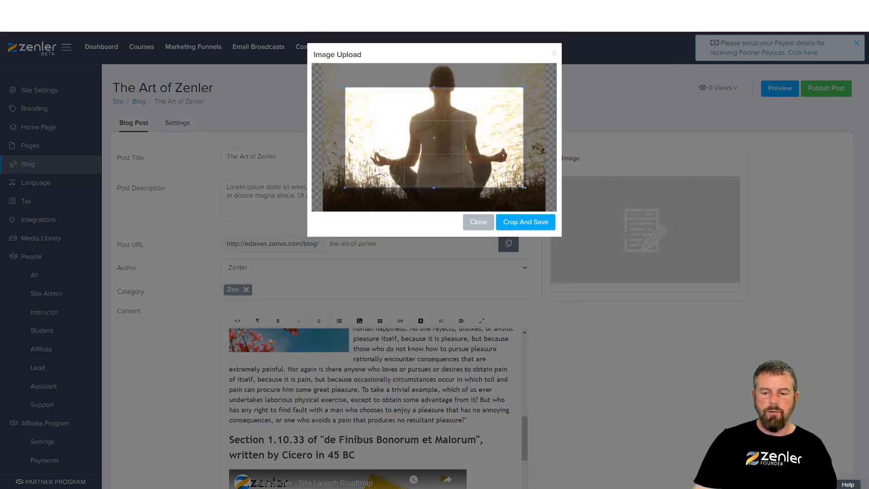
- Enlarge the blog image crop to nearly the full width, include the meditating figure's head, save the crop and update the post
left_click_drag(523, 187, 543, 199)
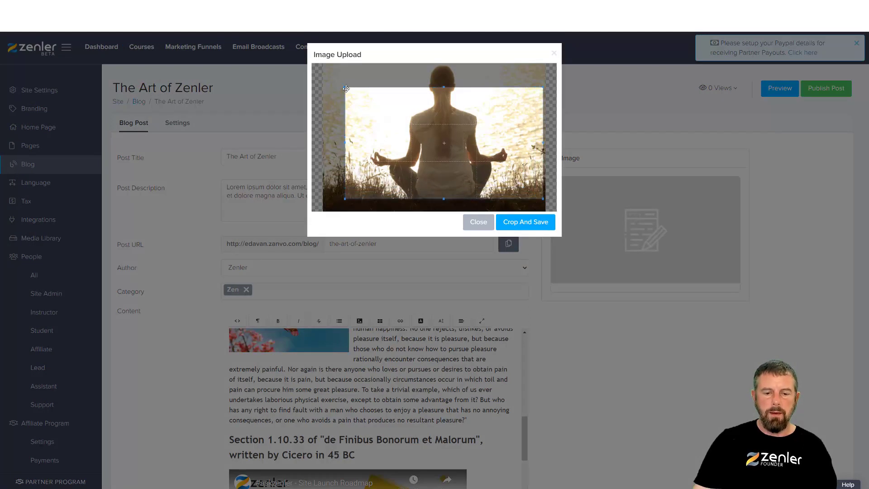
left_click_drag(346, 88, 328, 67)
left_click_drag(452, 135, 456, 118)
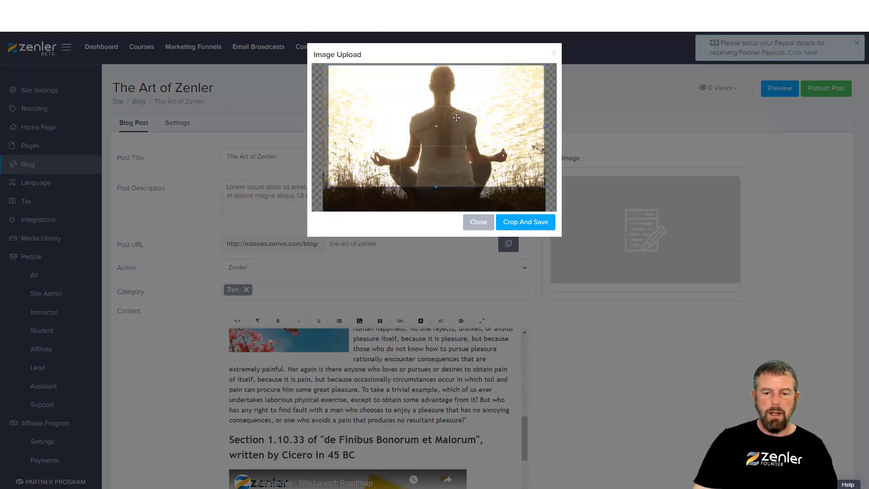
left_click(516, 225)
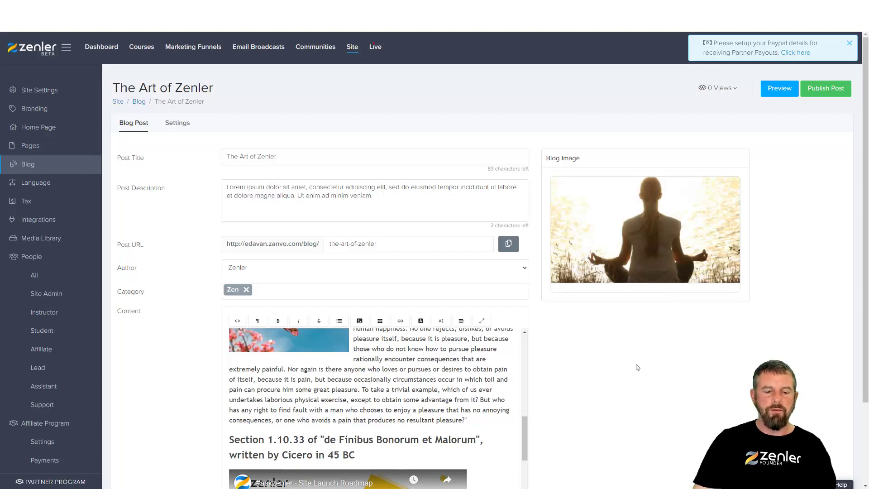
scroll(636, 365, "down", 2)
left_click(240, 456)
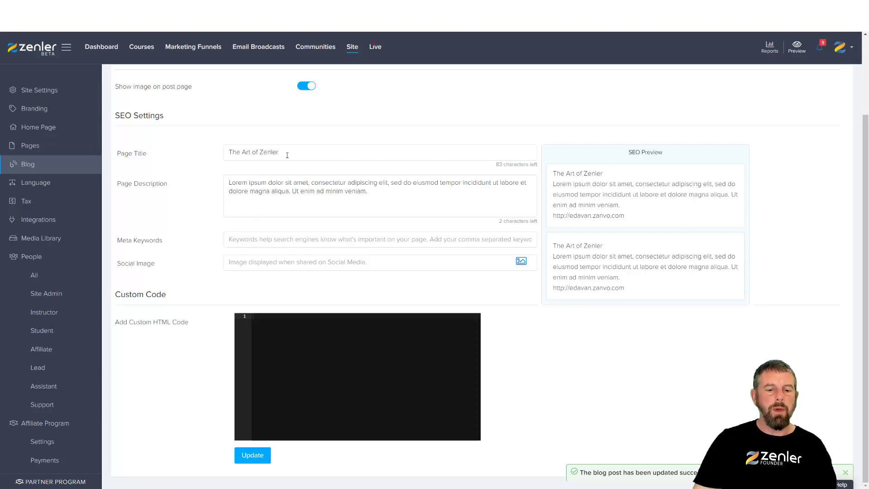
- Review the SEO page title and description in the post settings and set the meta keywords to "Zenler,NewZenler,Course creation,Zen"
left_click_drag(285, 149, 228, 153)
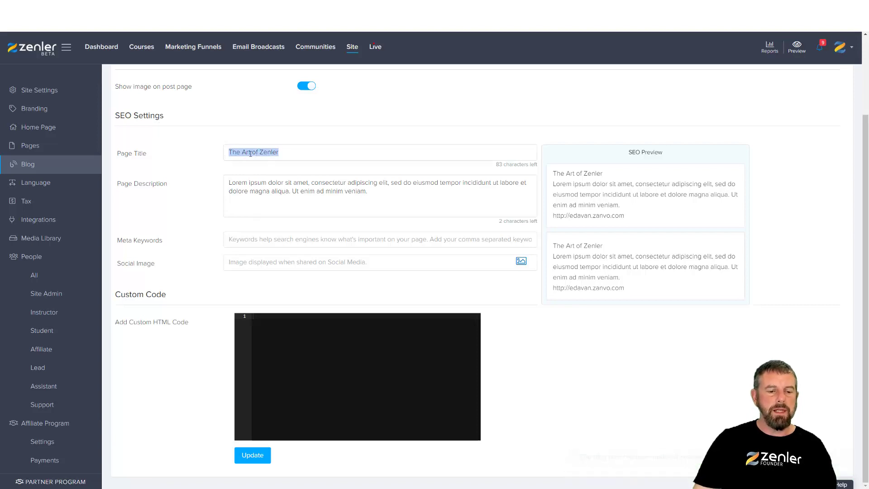
left_click(367, 193)
left_click_drag(370, 192, 228, 184)
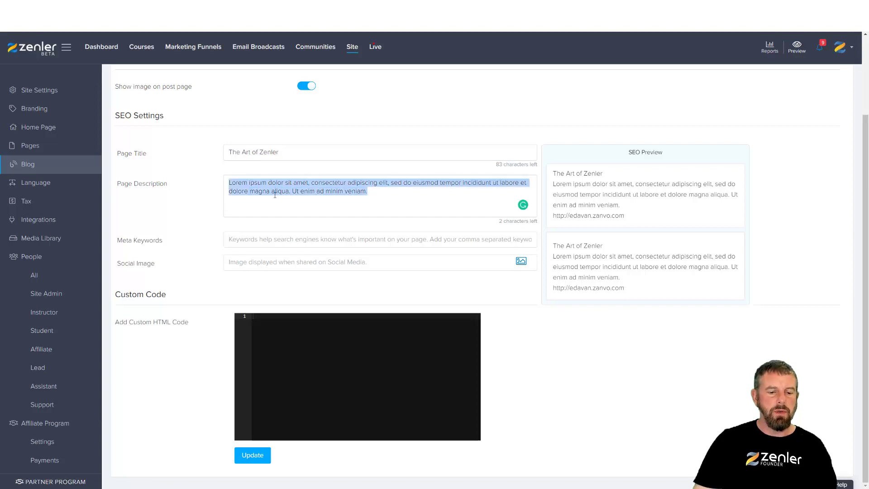
left_click(243, 240)
left_click(247, 262)
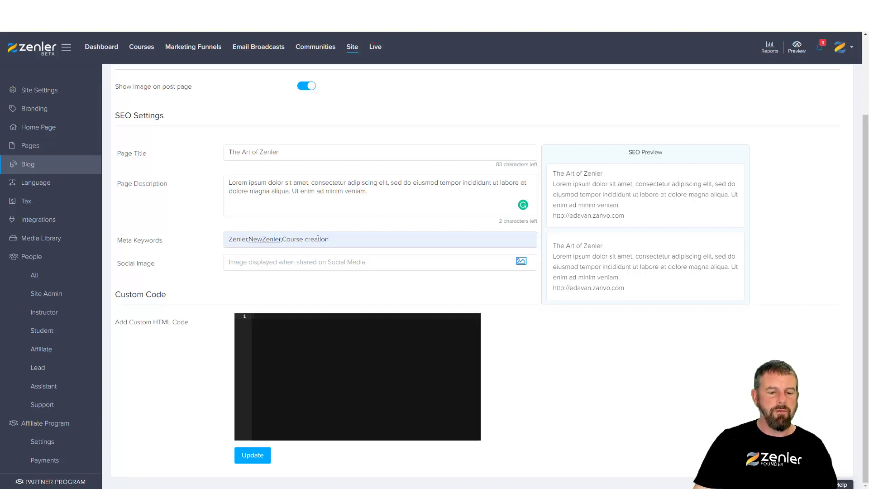
type(",Zen")
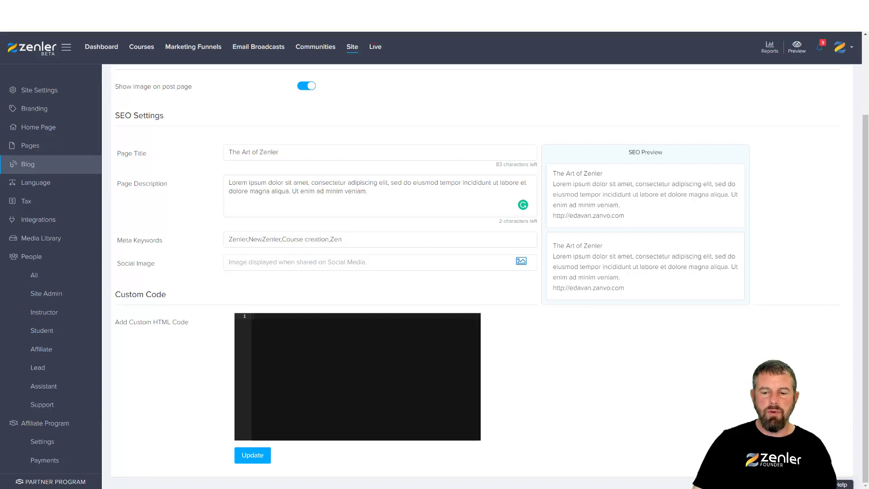
- Upload meditate-1851165_1920.jpg as the post's social image
left_click(521, 262)
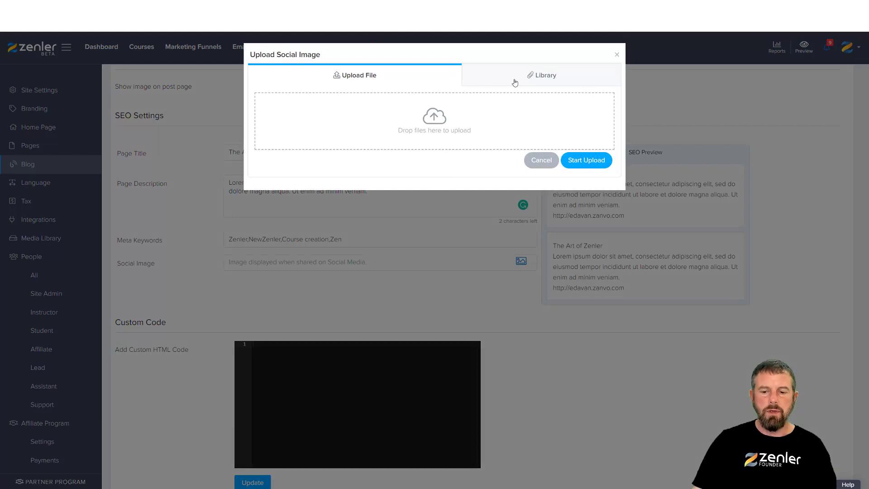
left_click(448, 123)
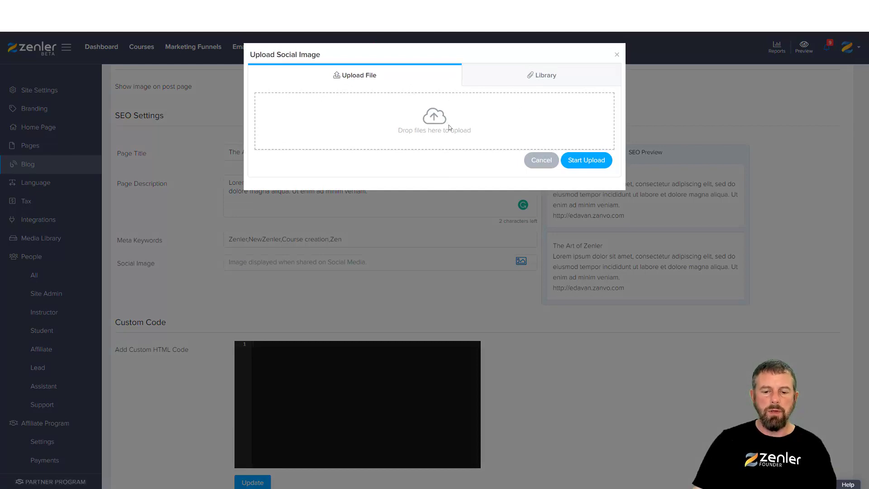
left_click(189, 75)
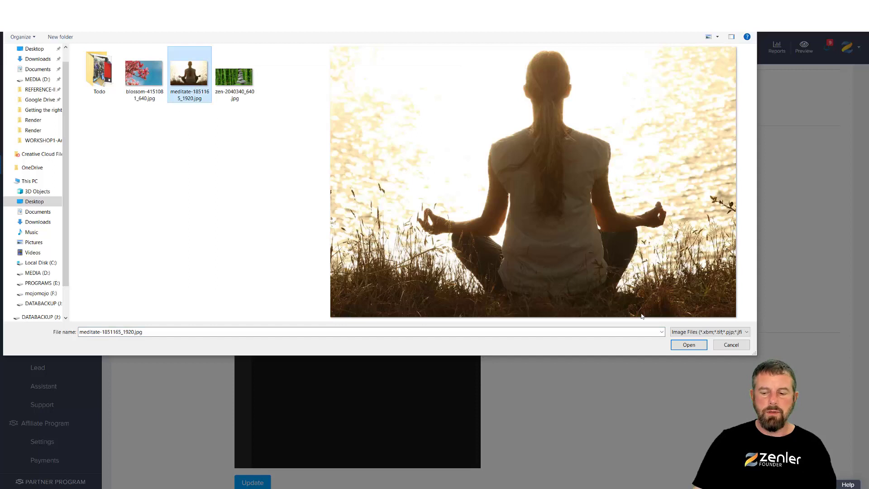
left_click(688, 344)
left_click(586, 177)
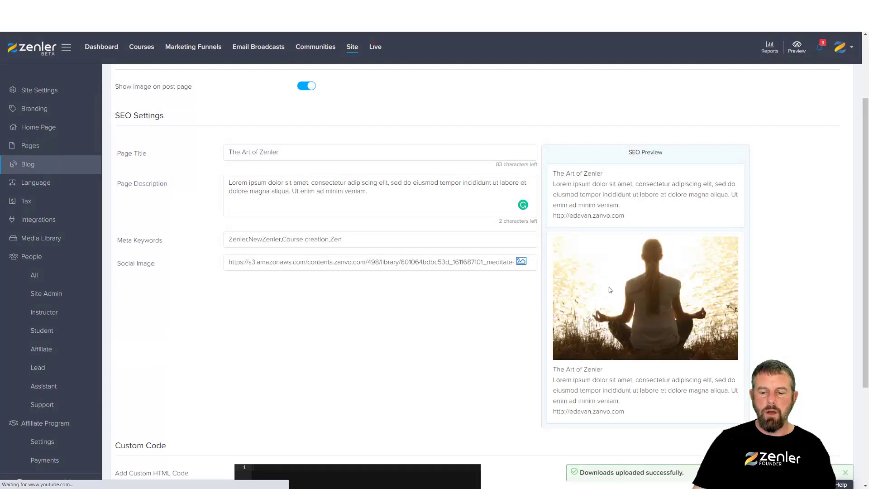
- Copy the Facebook comments and share button code from the WordPad document into the post's custom HTML code and update the settings
scroll(457, 302, "down", 3)
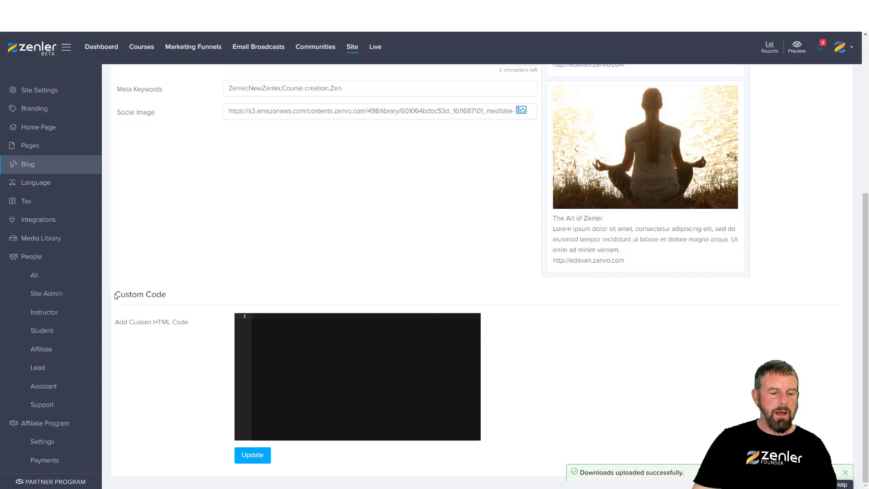
left_click_drag(115, 296, 166, 295)
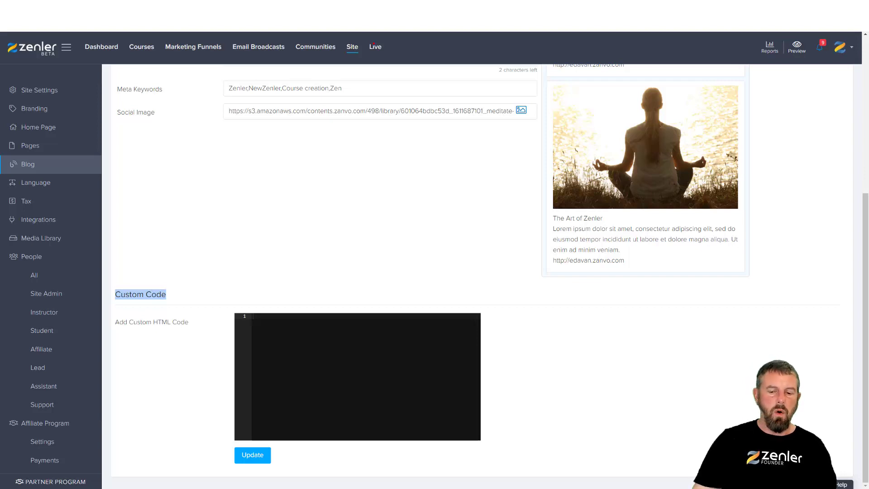
key("alt+Tab")
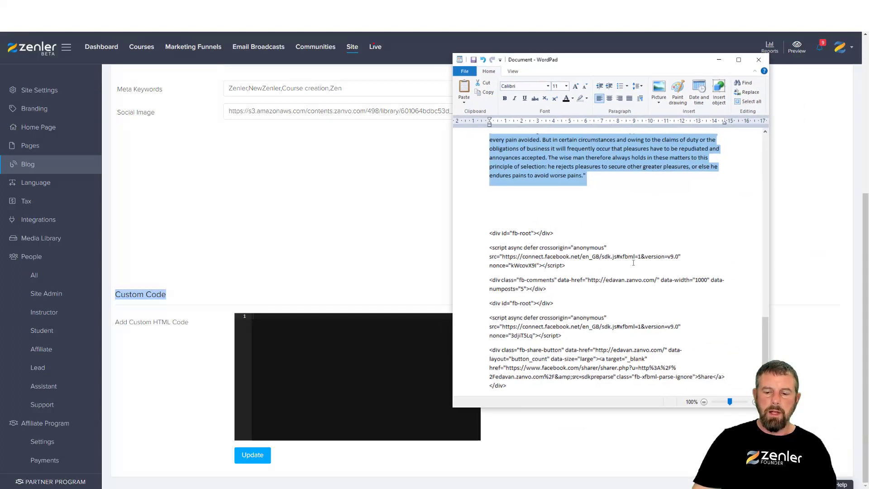
left_click(632, 289)
left_click_drag(512, 383, 483, 231)
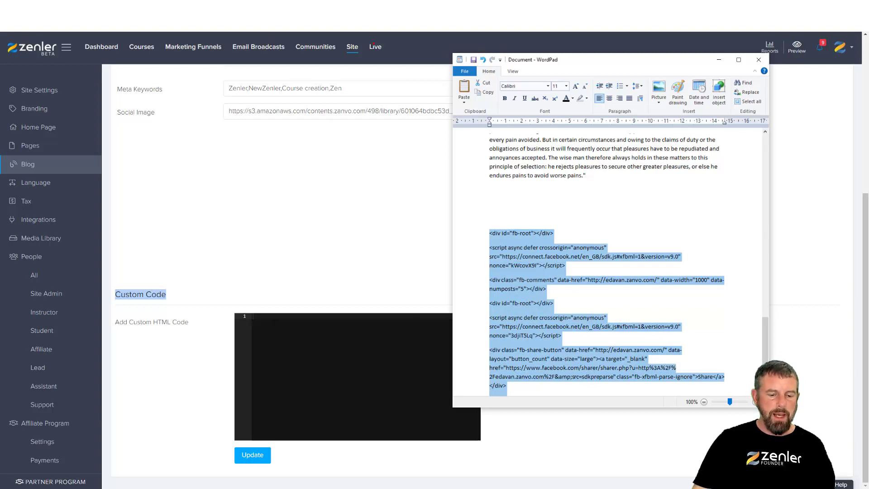
key("alt+Tab")
key("ctrl+v")
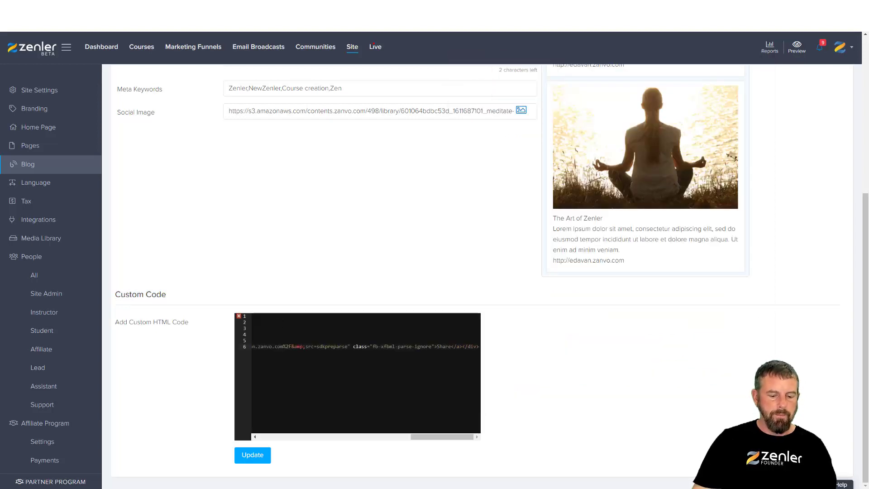
left_click(252, 454)
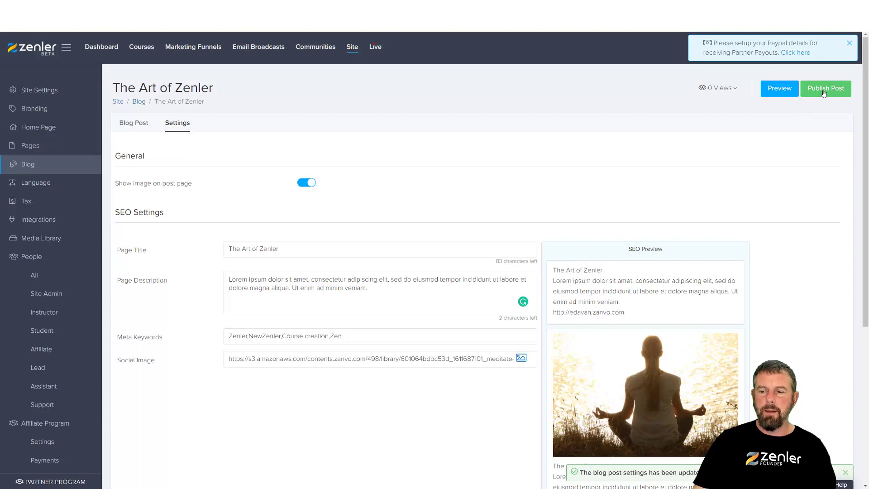
- Preview the whole post from the header image to the Facebook comments and share button, close the preview and publish the post
left_click(775, 92)
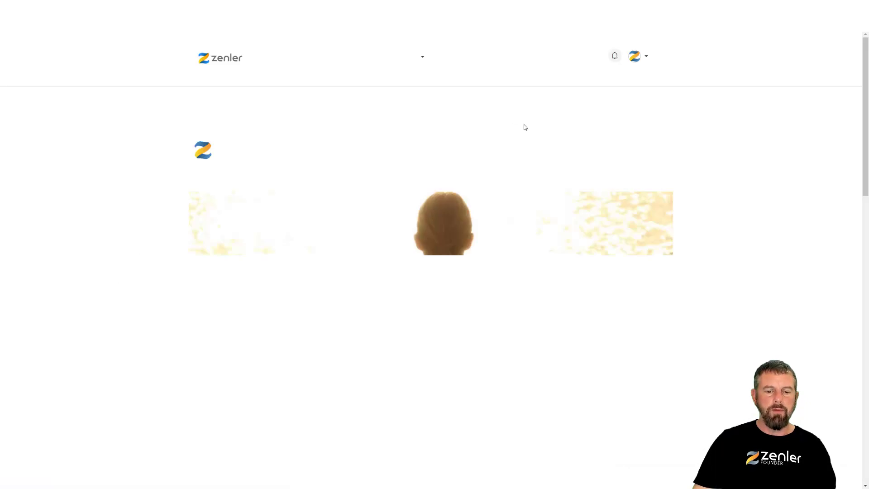
scroll(539, 211, "down", 10)
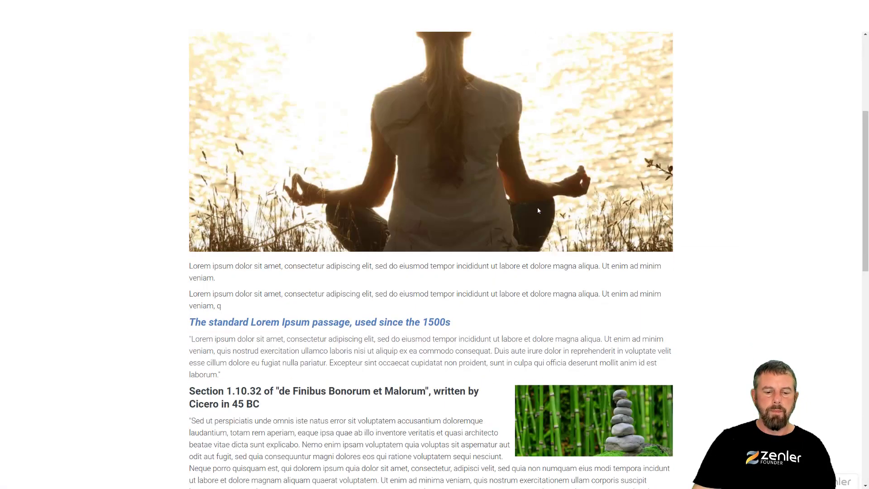
scroll(539, 210, "down", 9)
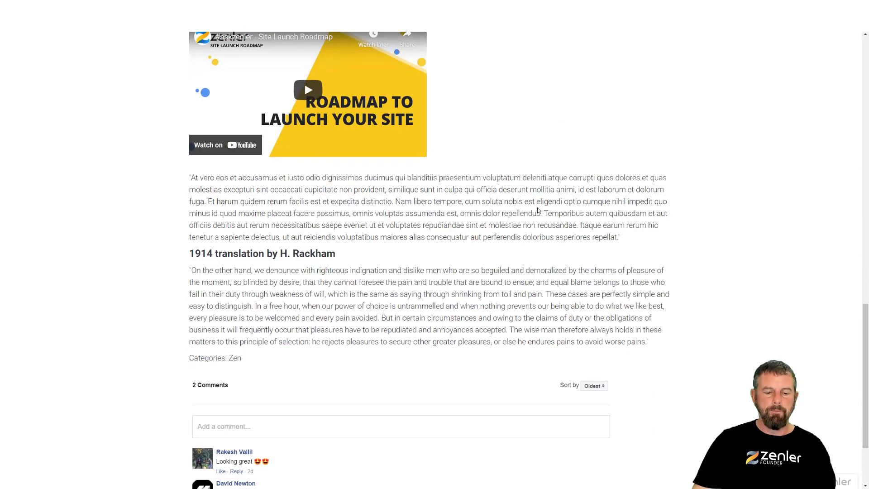
scroll(539, 211, "up", 15)
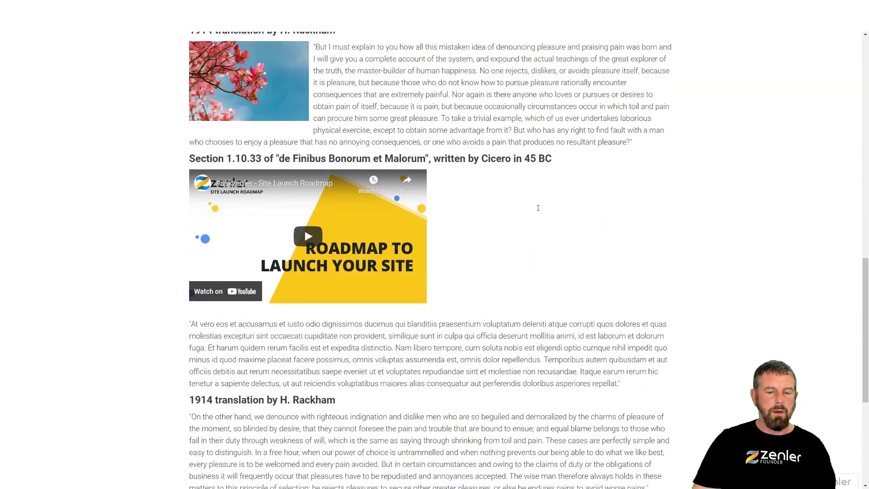
scroll(538, 210, "down", 14)
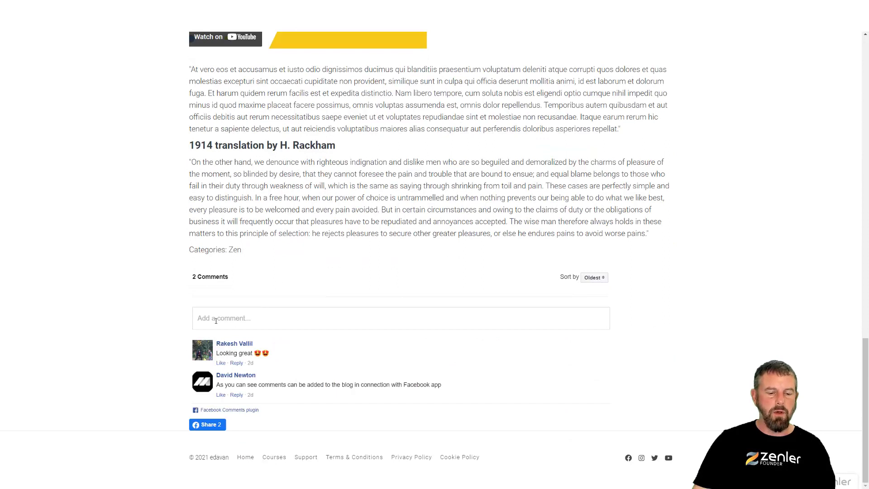
scroll(568, 213, "up", 7)
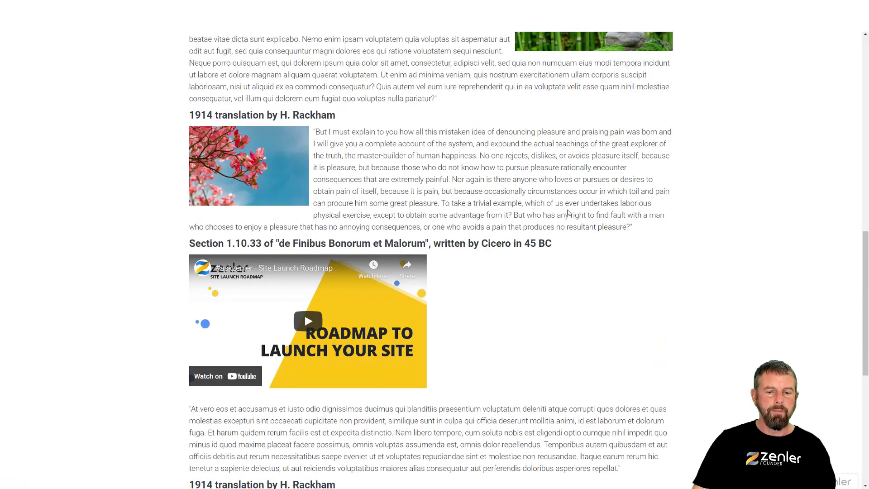
scroll(568, 213, "up", 10)
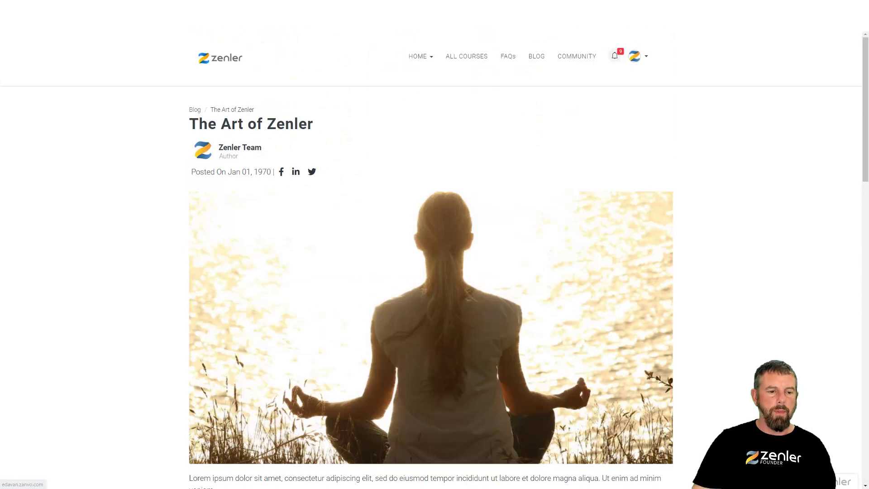
key("ctrl+w")
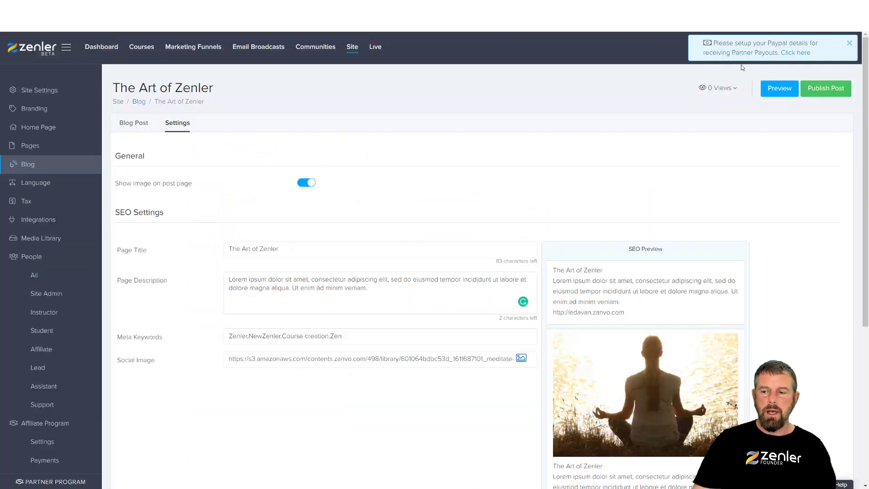
left_click(820, 88)
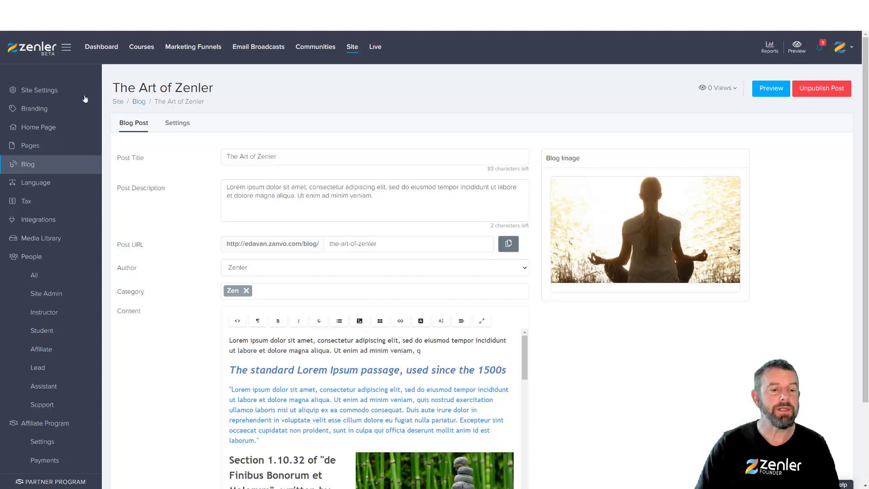
- Recreate the site's sitemap in the site settings, look at its XML and return to the blog posts overview
left_click(56, 94)
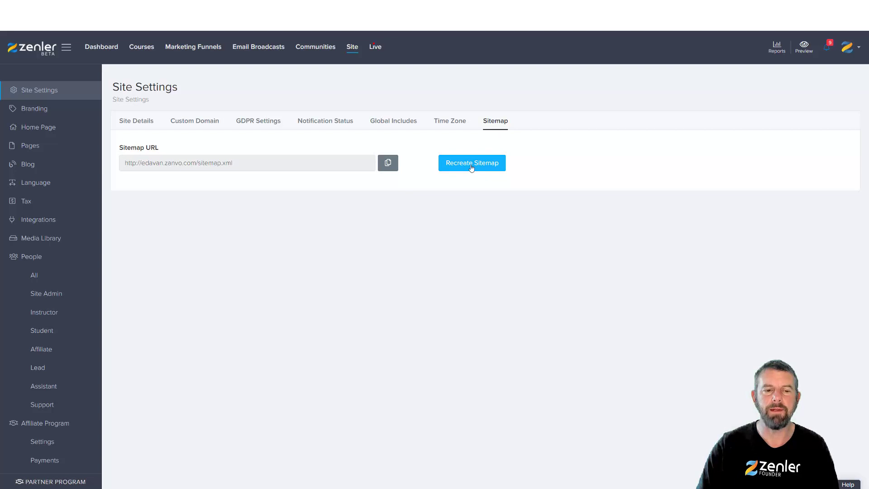
left_click(471, 165)
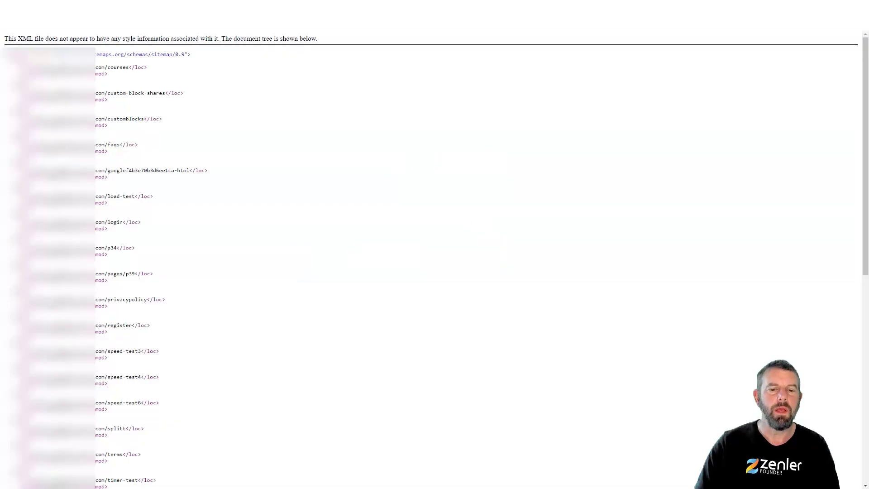
key("ctrl+w")
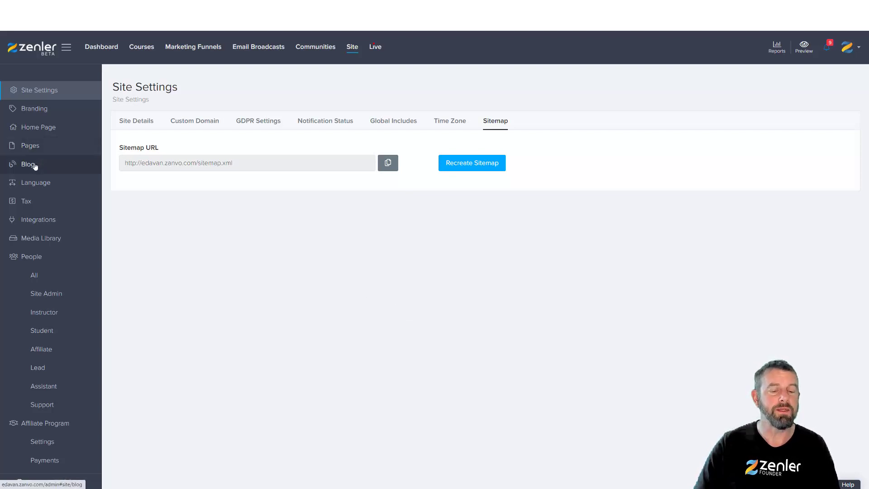
left_click(34, 165)
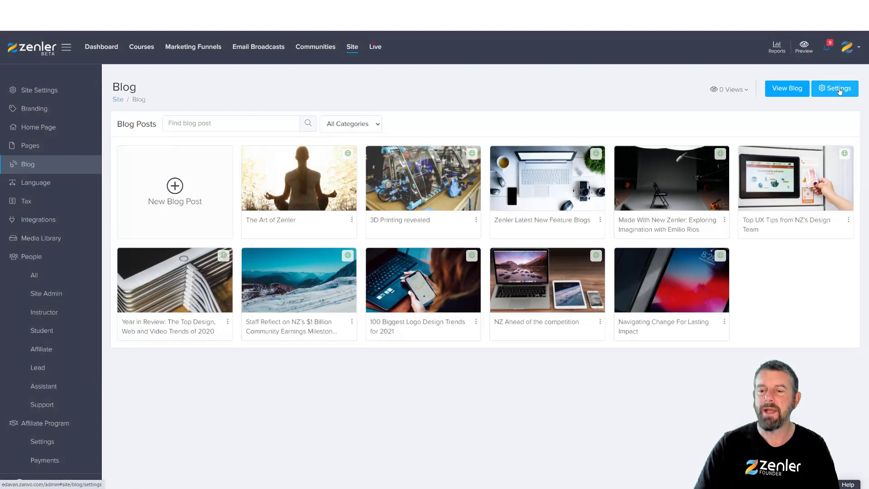
- Show the blog's view count for the last 30 days
left_click(745, 92)
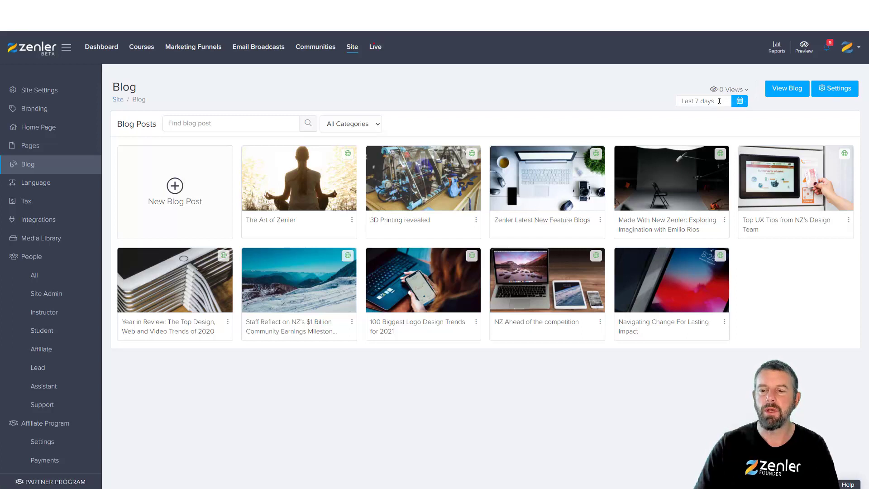
left_click(740, 101)
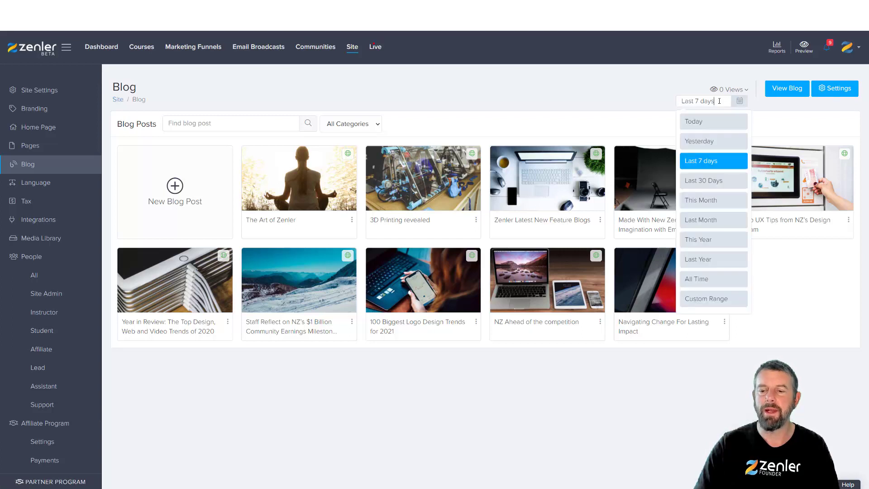
left_click(699, 188)
left_click(713, 101)
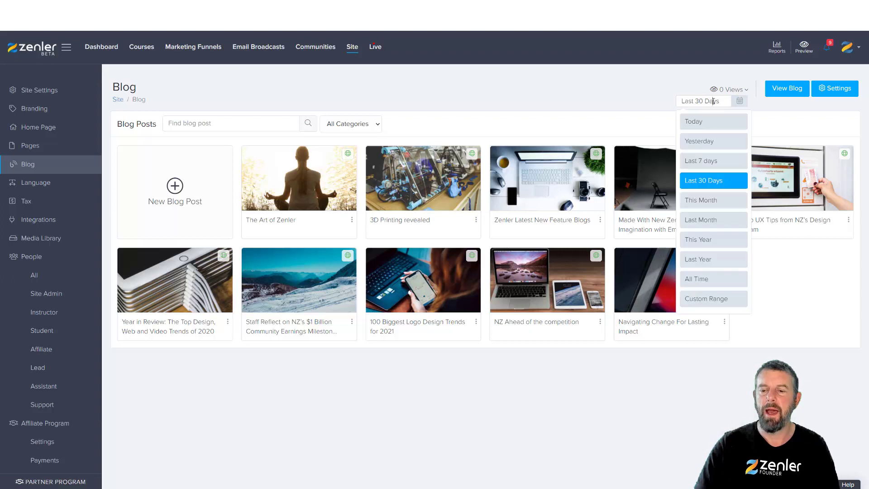
left_click(771, 105)
- Open the blog settings and compare the blog title and description with the heading text on the public blog page
left_click(834, 88)
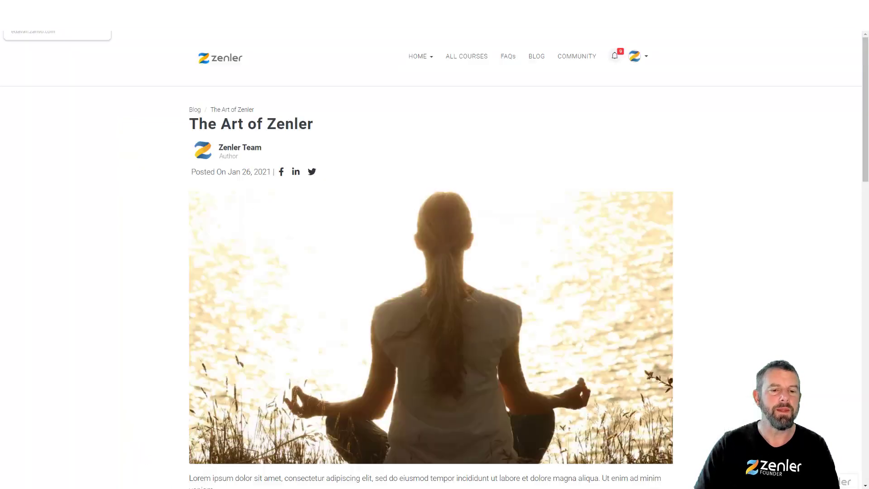
left_click(537, 61)
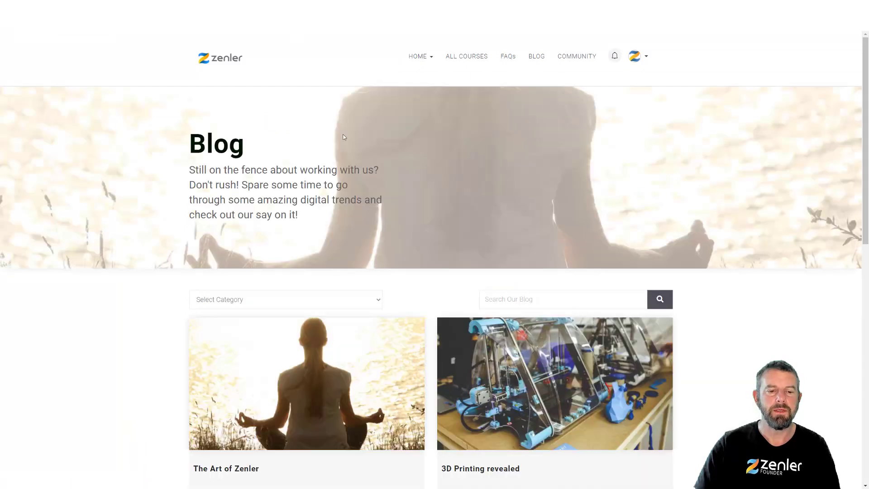
left_click_drag(196, 139, 247, 152)
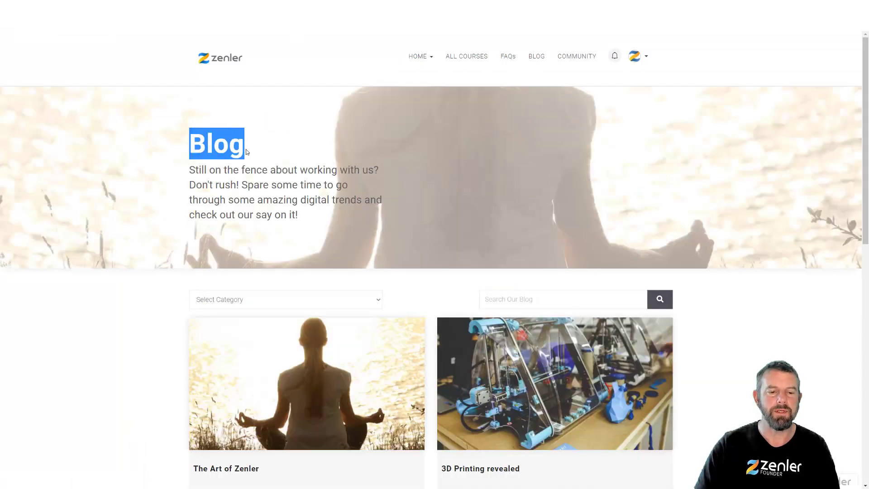
left_click_drag(193, 169, 327, 185)
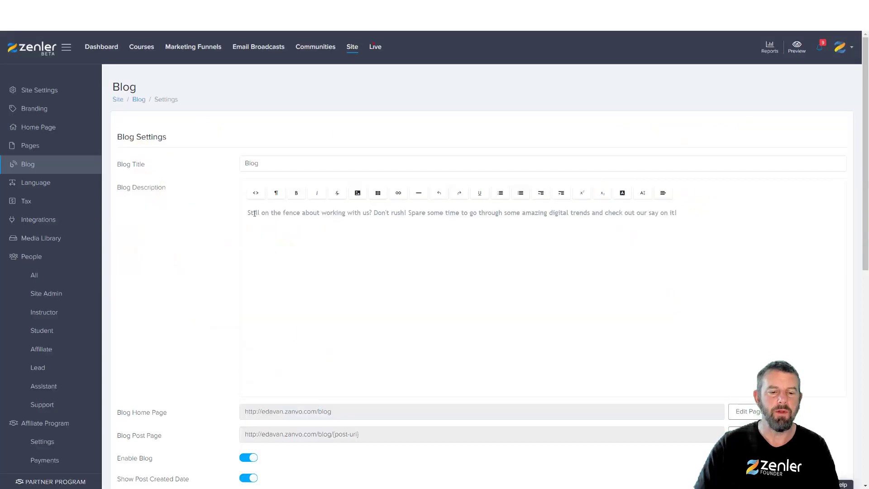
left_click_drag(244, 163, 260, 162)
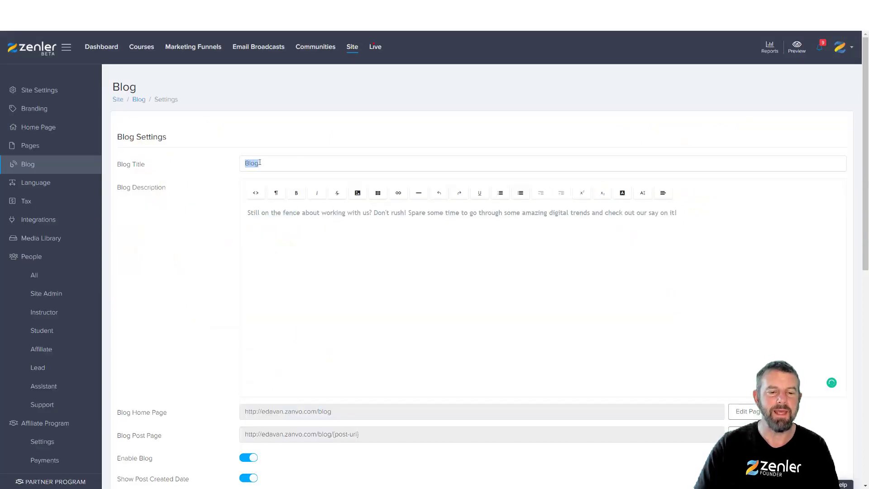
left_click(297, 164)
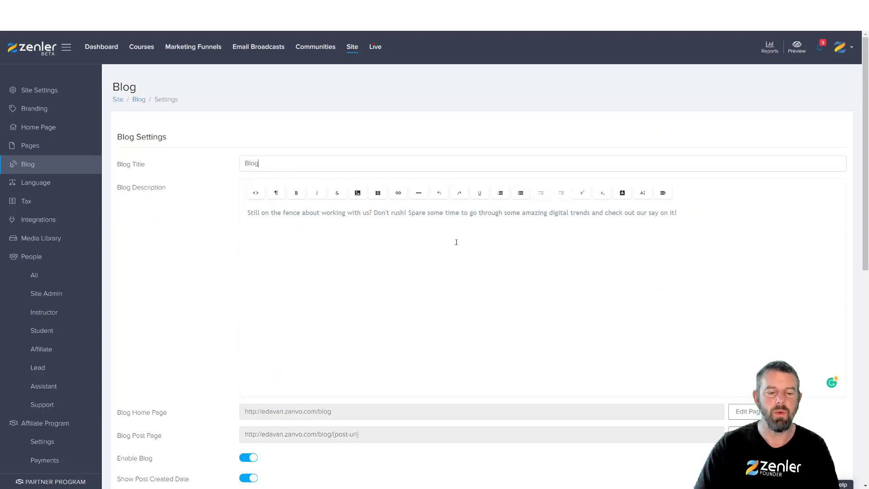
scroll(448, 252, "down", 3)
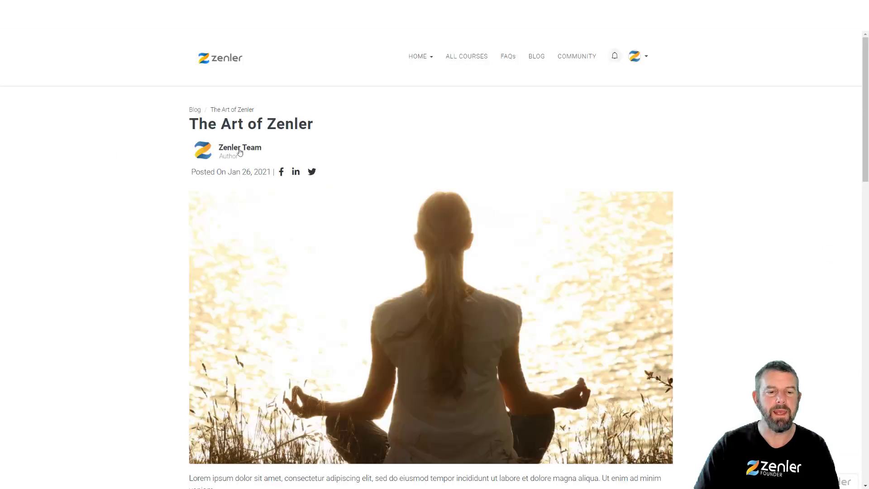
- Turn off Show Post Created Date in the blog settings, update them and reload the published post to check its date line
left_click_drag(272, 172, 231, 169)
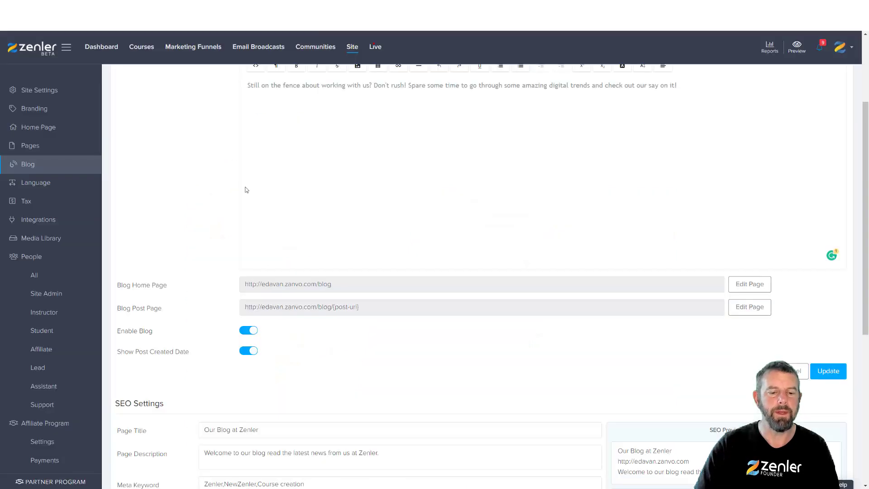
left_click(248, 350)
left_click(828, 371)
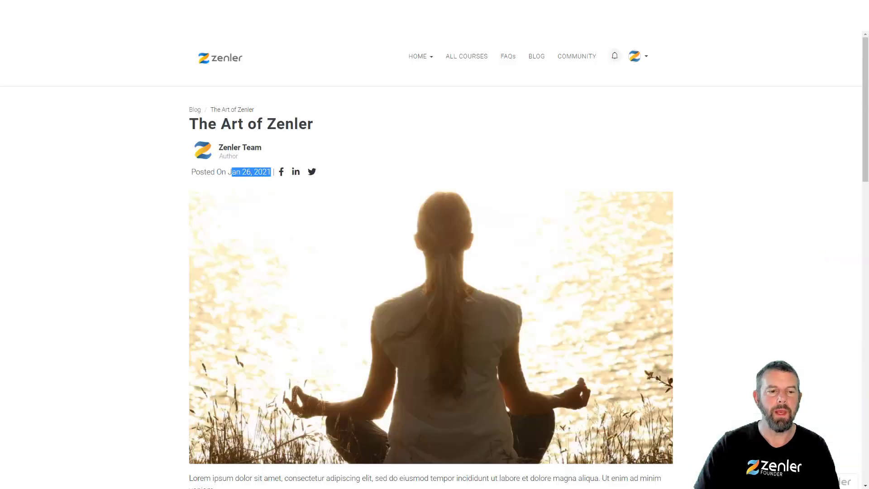
key("F5")
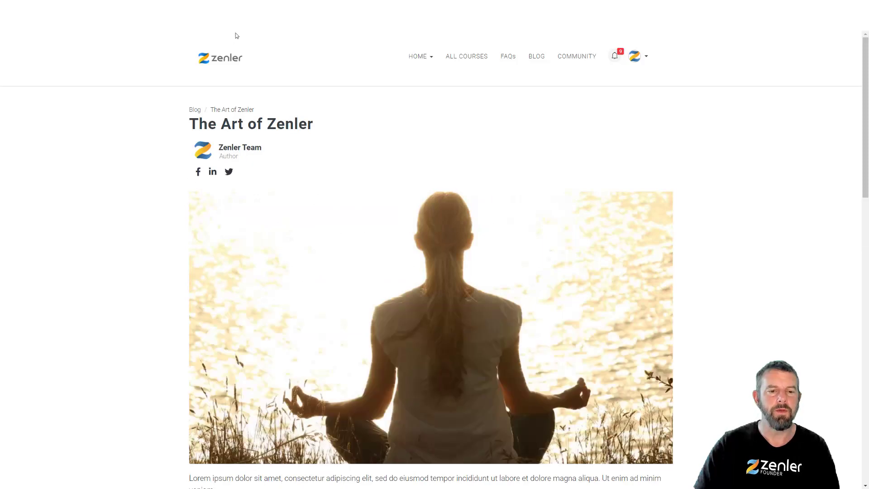
key("ctrl+Tab")
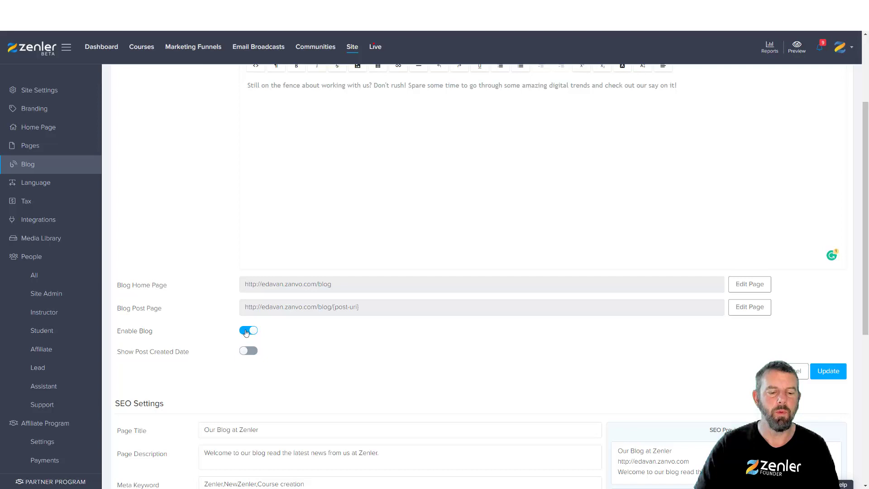
- Review the blog's SEO settings alongside the public blog page
scroll(353, 355, "down", 4)
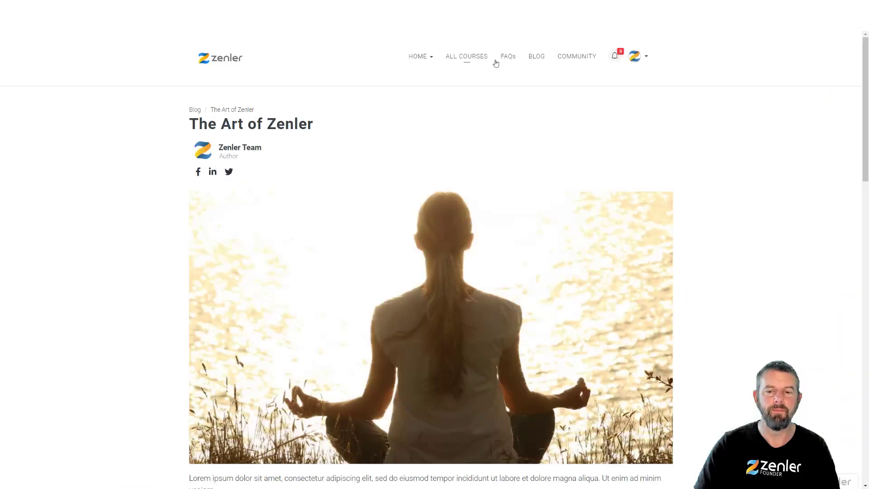
left_click(536, 57)
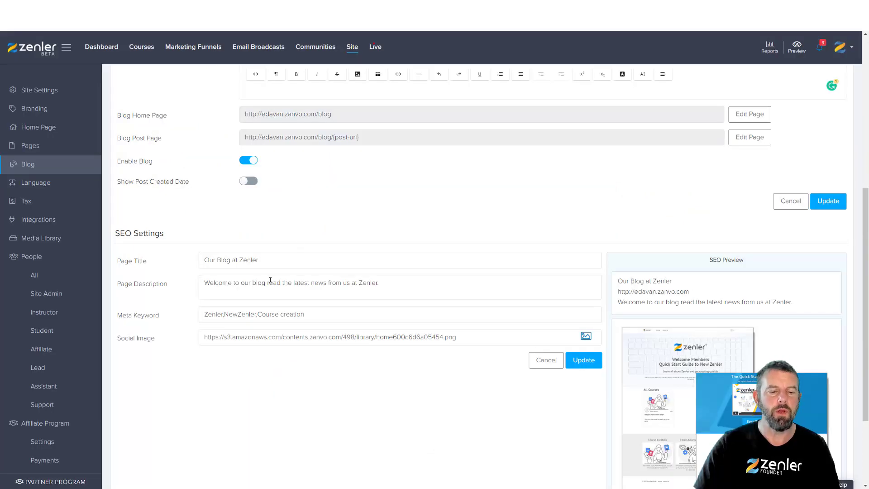
scroll(357, 247, "up", 5)
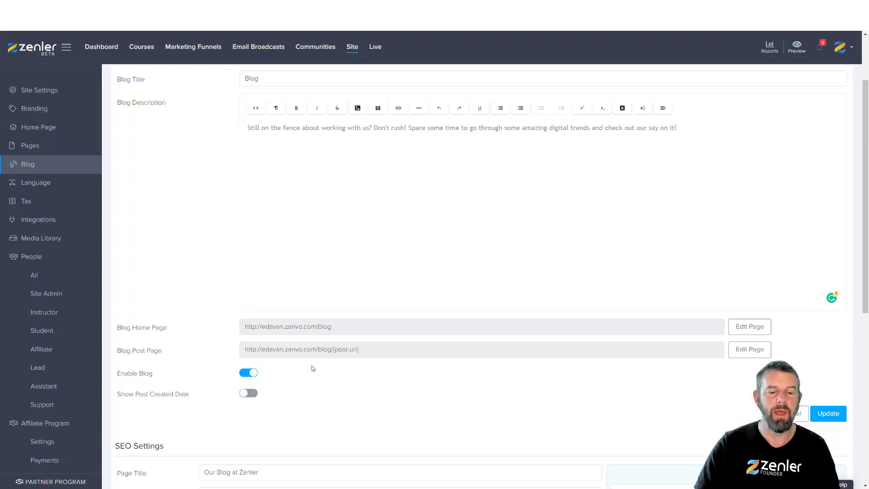
- Open the Blog Home Page for editing and compare its dynamic title and description with the blog settings
left_click(744, 332)
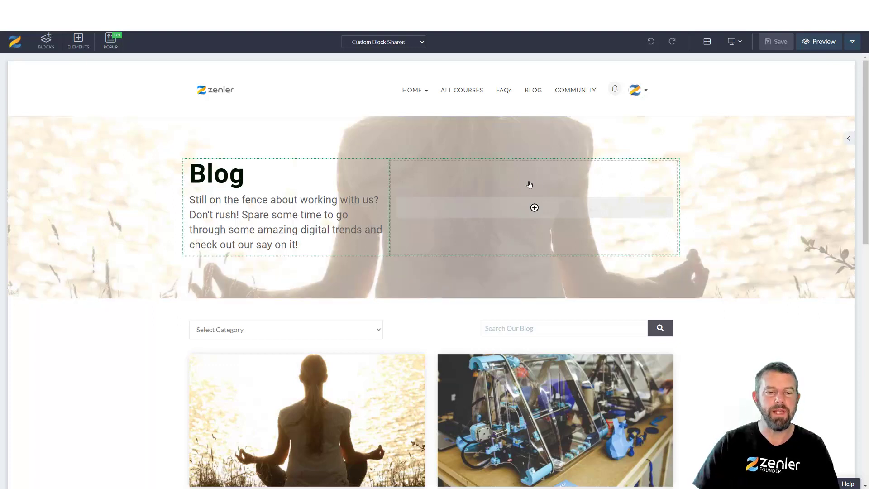
mouse_move(217, 224)
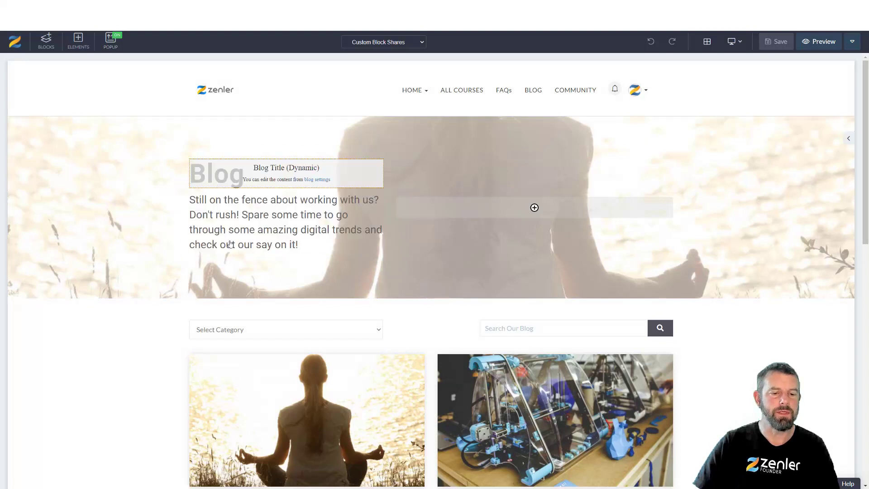
mouse_move(211, 182)
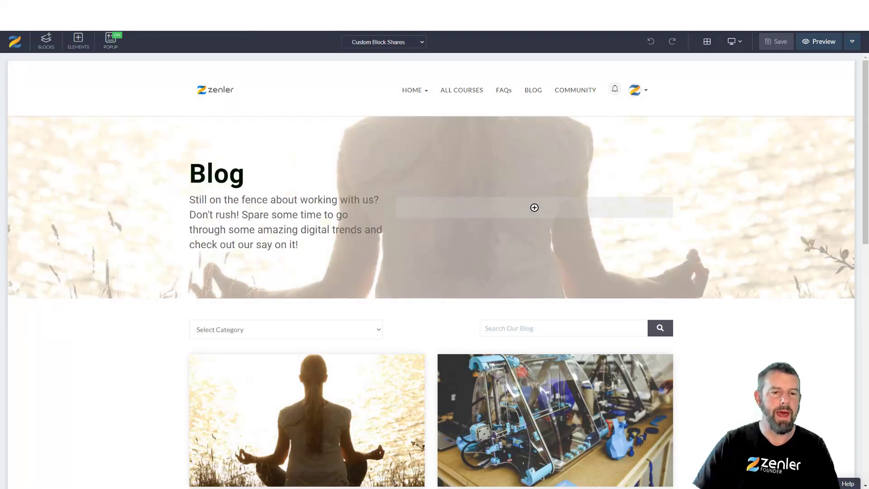
key("ctrl+Tab")
scroll(268, 164, "up", 2)
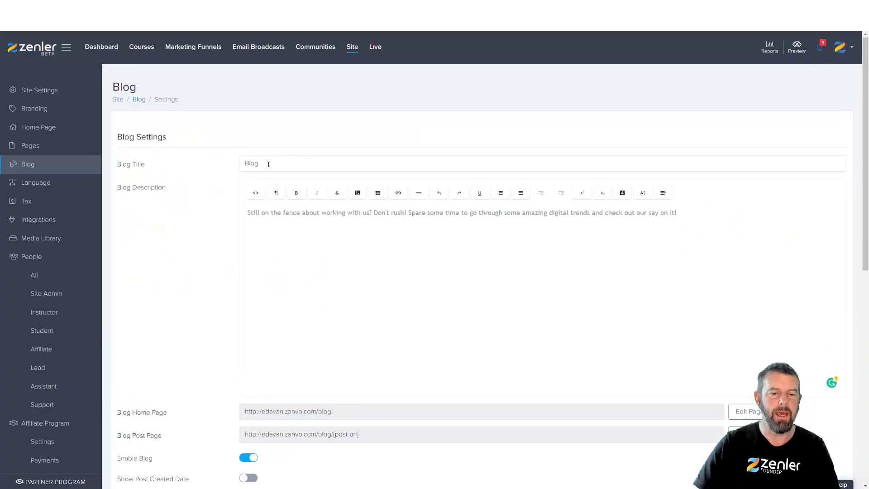
key("ctrl+Tab")
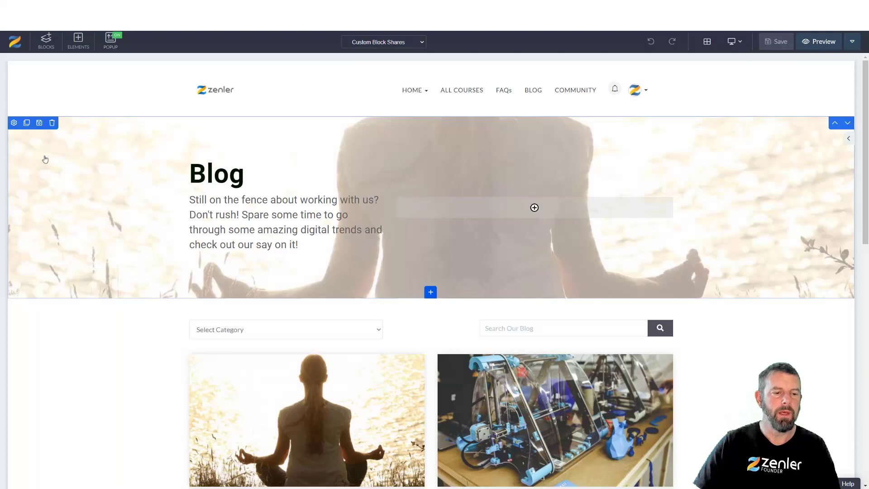
- Inspect the style settings of the blog home page's header block and post list block
left_click(14, 122)
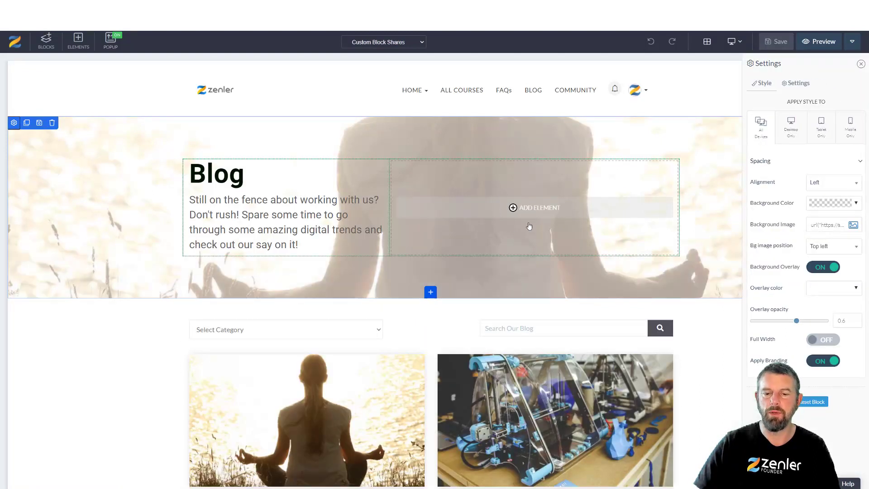
scroll(112, 329, "down", 1)
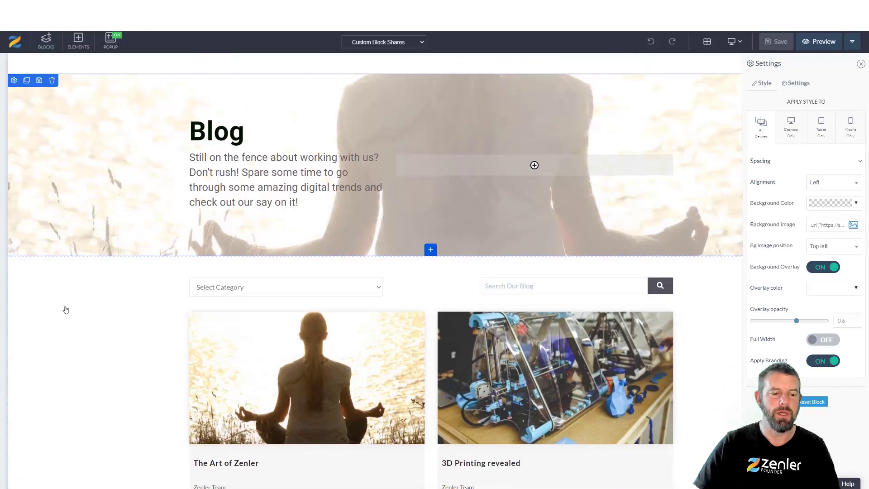
left_click(14, 262)
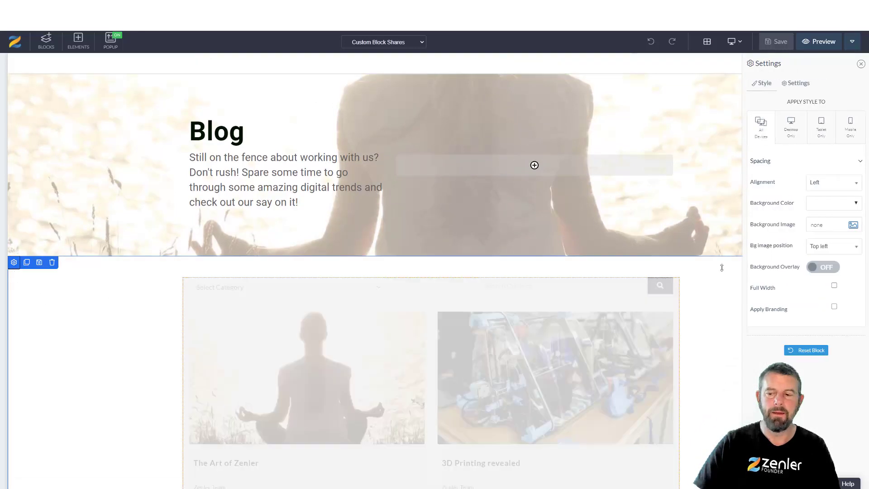
scroll(469, 368, "down", 11)
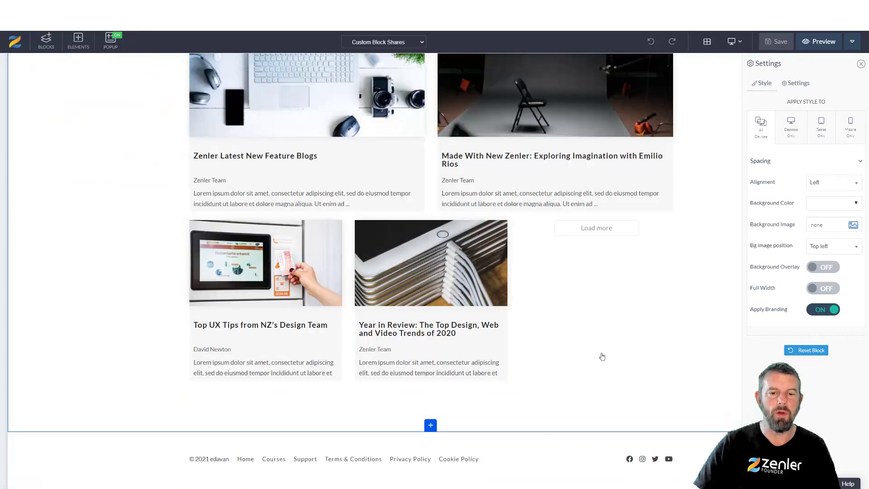
scroll(601, 354, "up", 6)
scroll(602, 348, "up", 8)
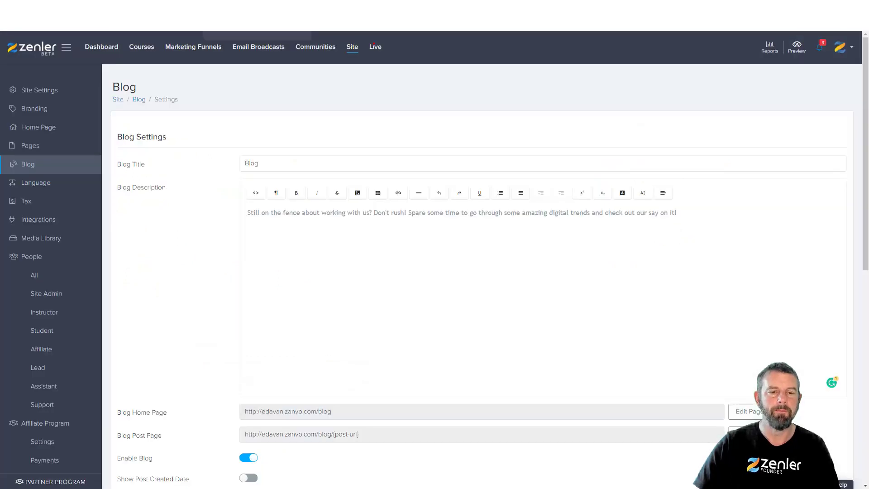
- Open the Blog Post Page template for editing, look at its layout and return to the blog settings
scroll(417, 255, "down", 1)
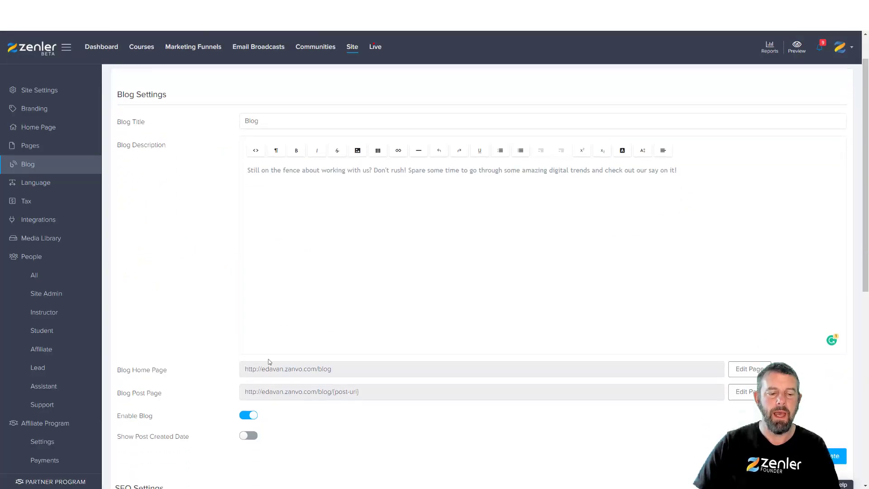
left_click(742, 392)
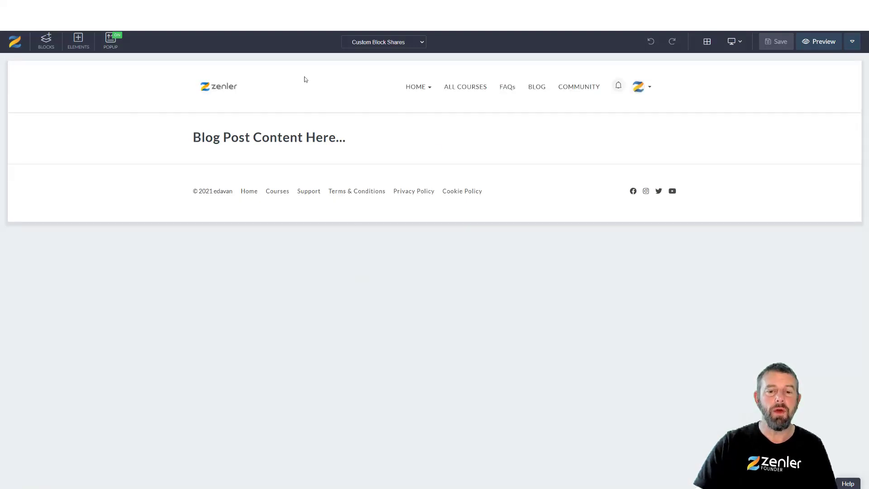
left_click(260, 14)
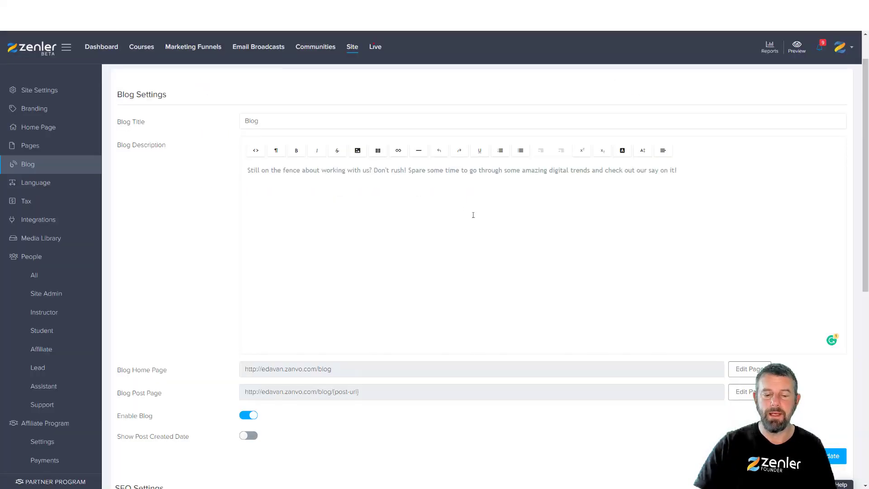
scroll(473, 215, "down", 8)
scroll(471, 215, "up", 10)
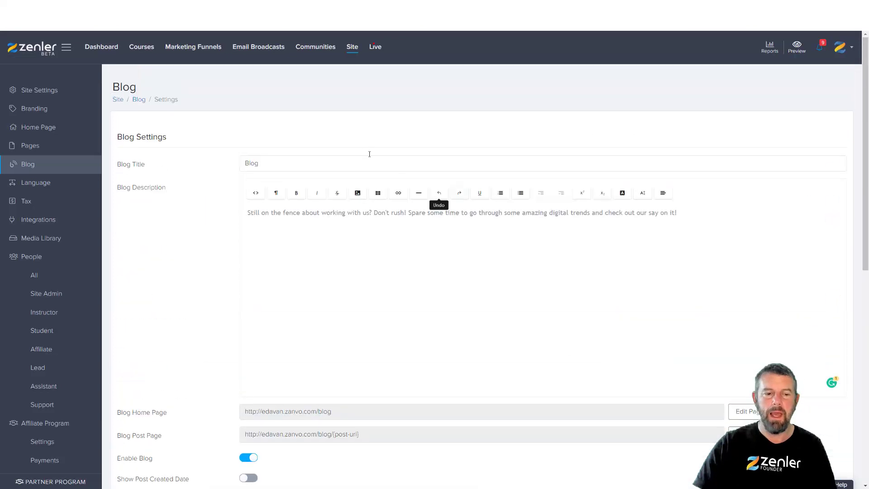
- Check the views date range and category filter in the blog posts overview, and look at the public blog page
left_click(25, 166)
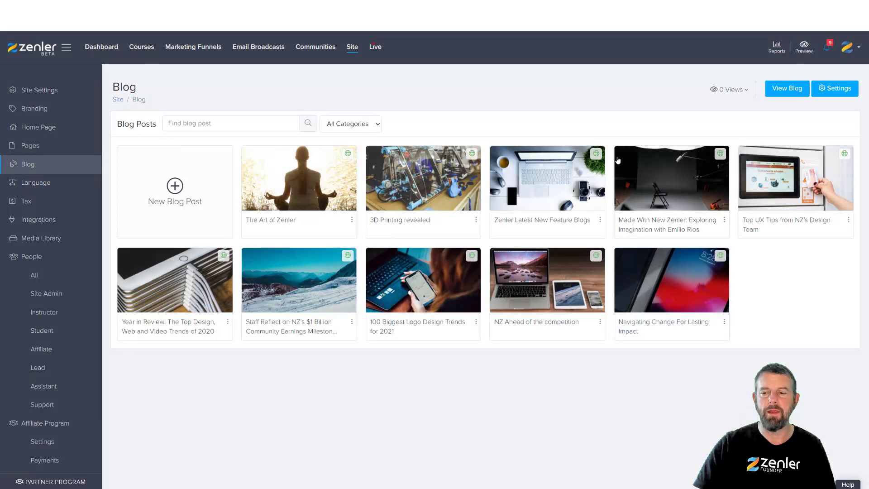
left_click(734, 92)
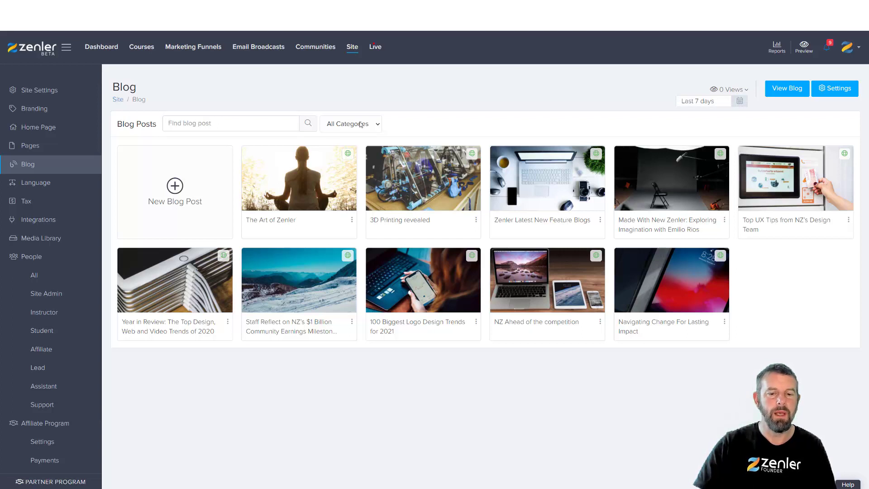
left_click(375, 127)
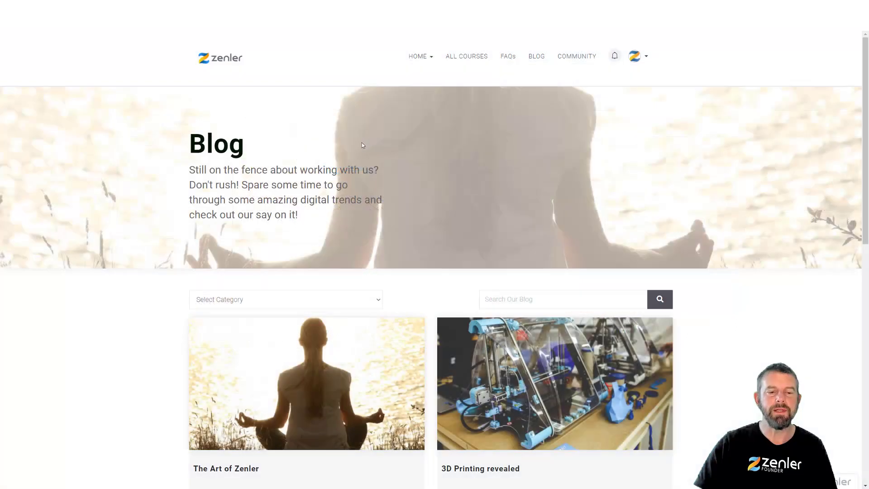
scroll(317, 203, "down", 2)
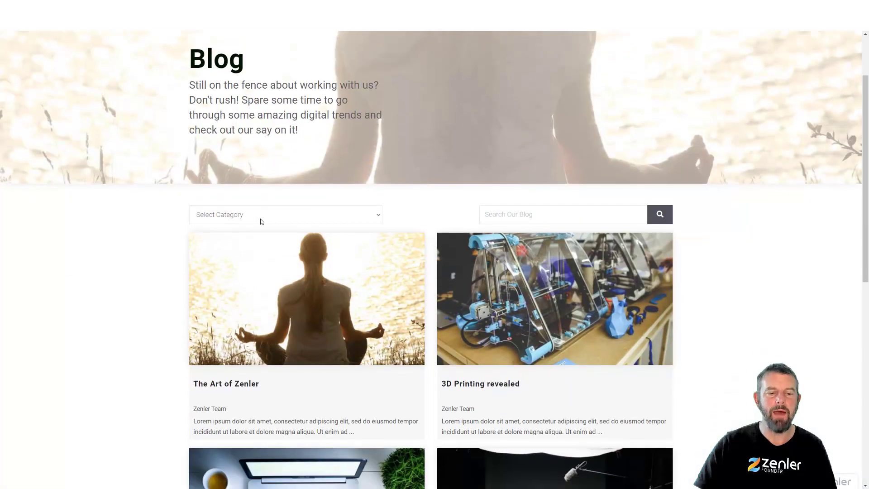
- Filter the posts on the public blog page by the New Zenler category and look through the filtered list
left_click(262, 215)
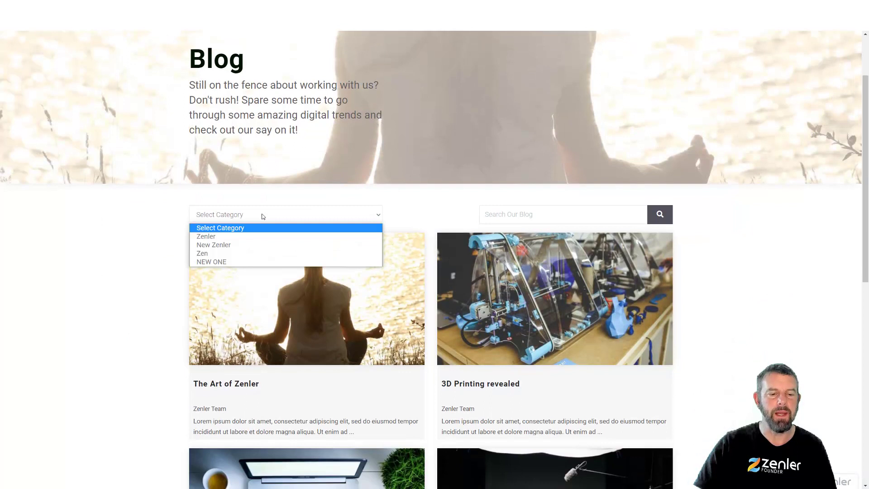
left_click(218, 245)
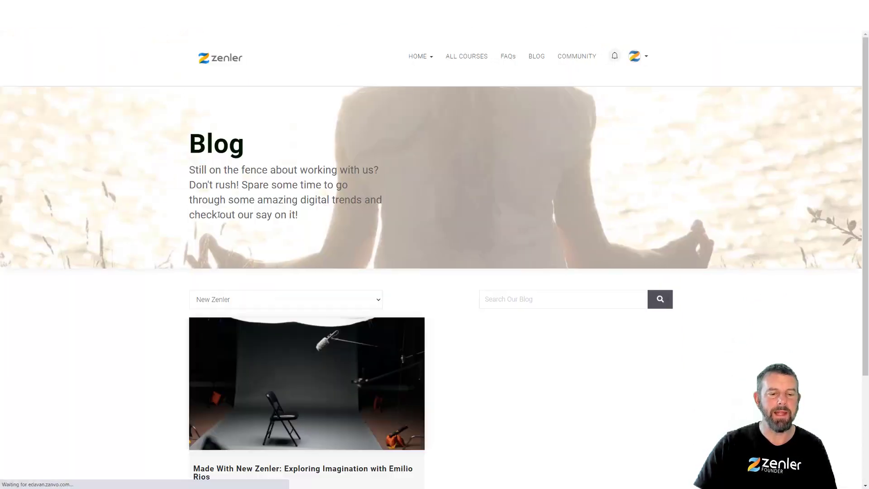
scroll(331, 314, "down", 2)
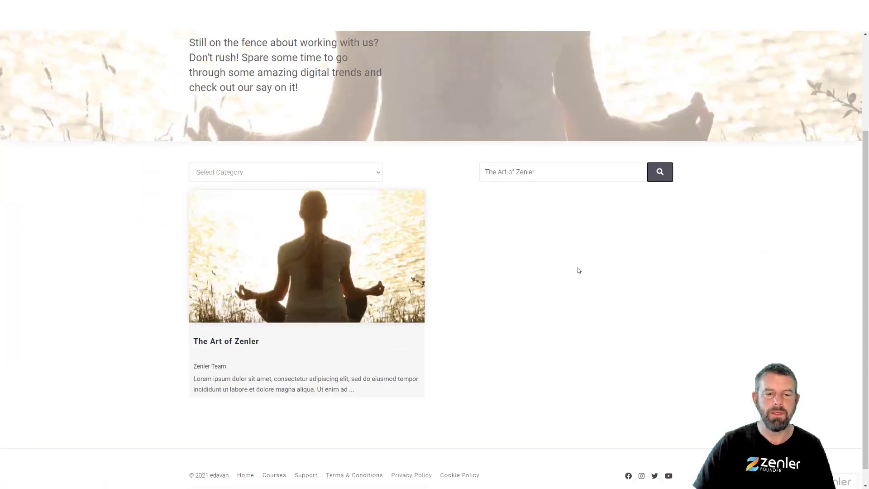
- Review the category filter options and highlight the search term "The Art of Zenler" on the public blog page
left_click(379, 175)
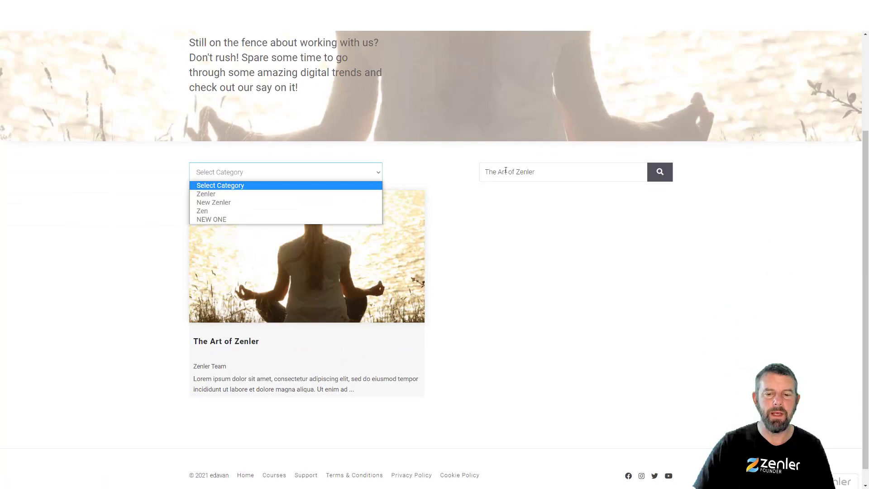
left_click(544, 172)
left_click_drag(545, 172, 469, 174)
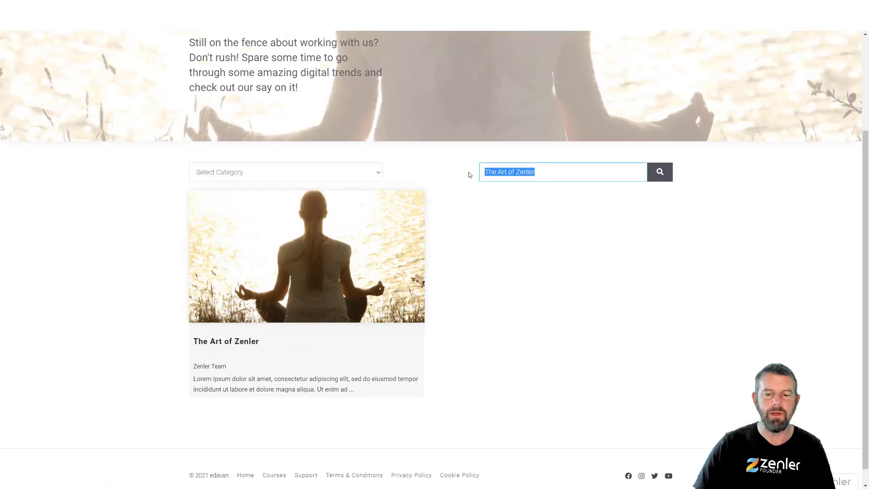
left_click(531, 203)
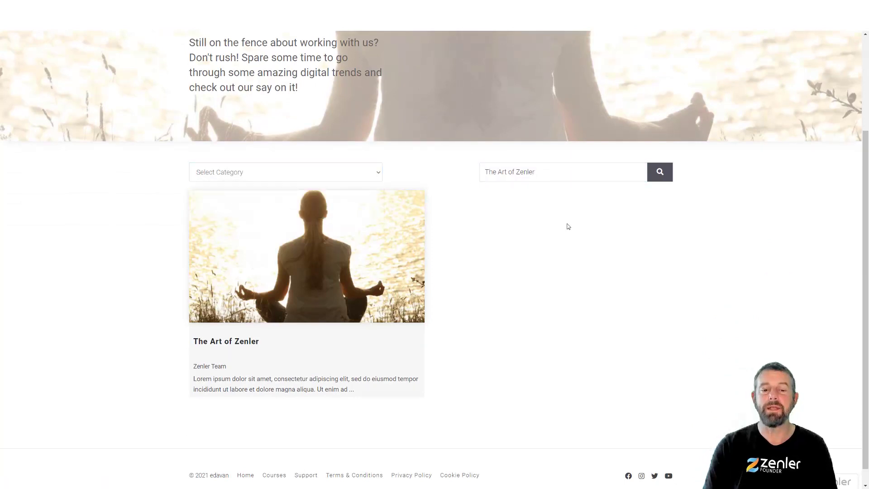